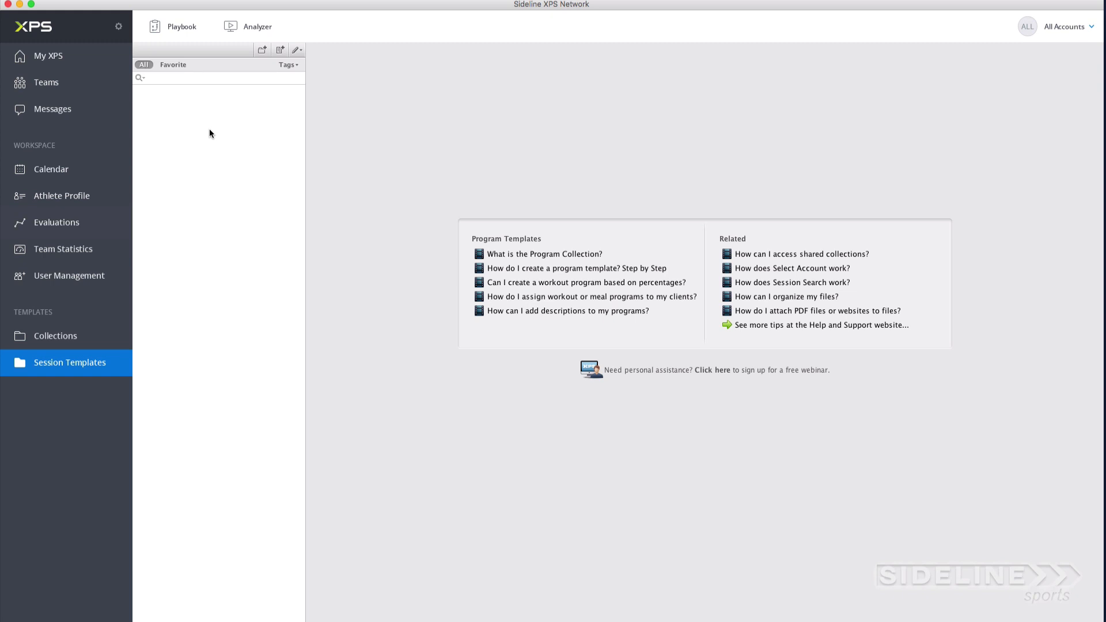
Step: Create a new program named "Upper Body Phase 1" with the type Individual Sessions
{"action": "right_click", "coordinate": [176, 99]}
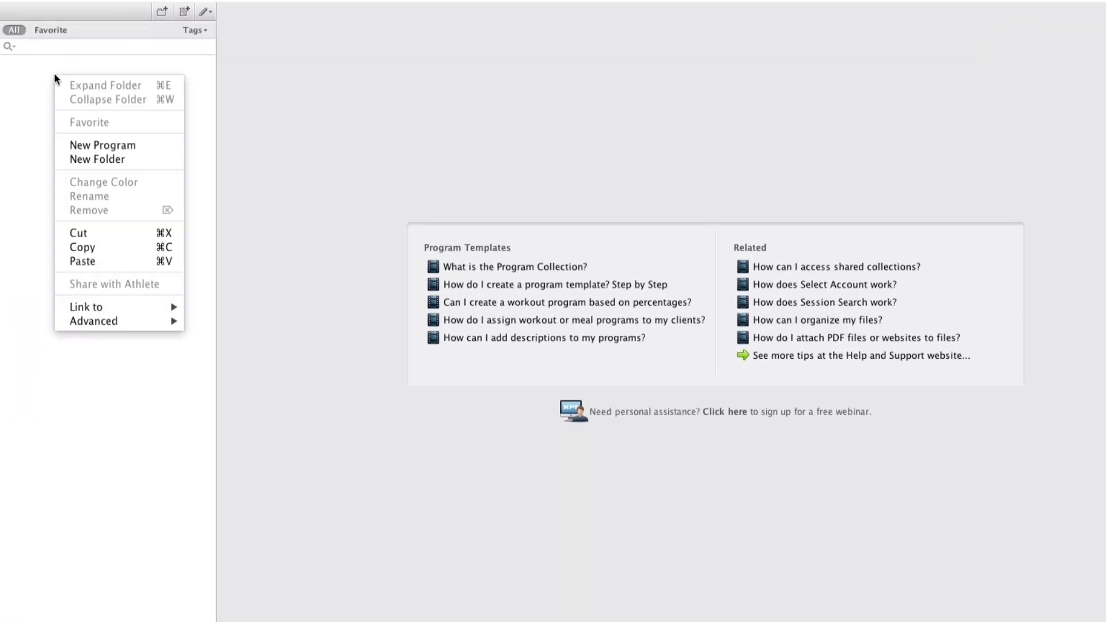
{"action": "left_click", "coordinate": [126, 146]}
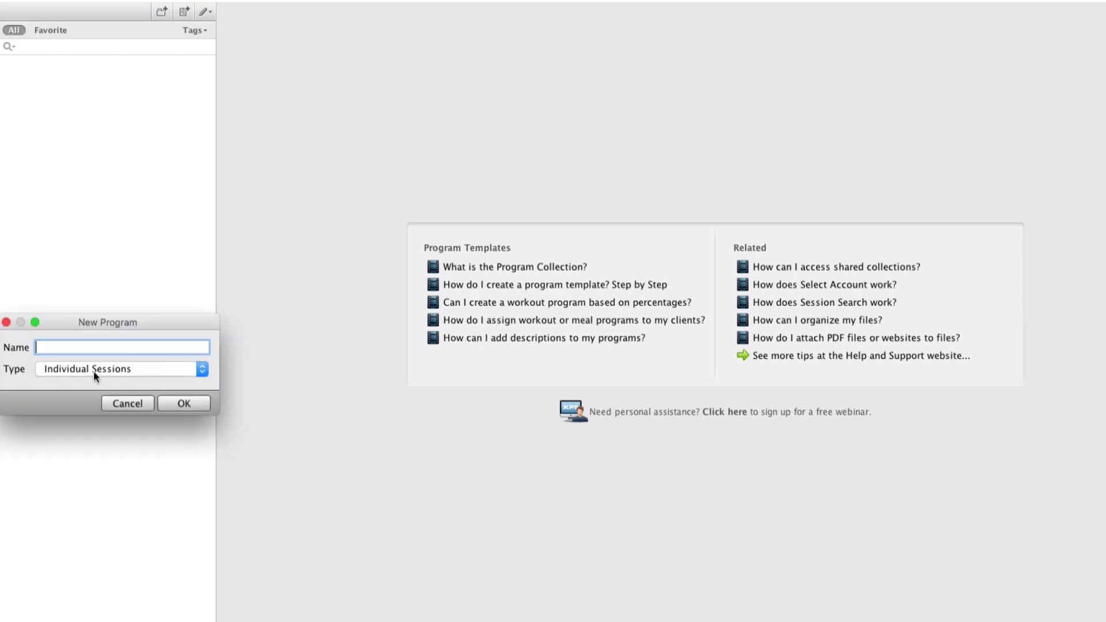
{"action": "left_click", "coordinate": [201, 371]}
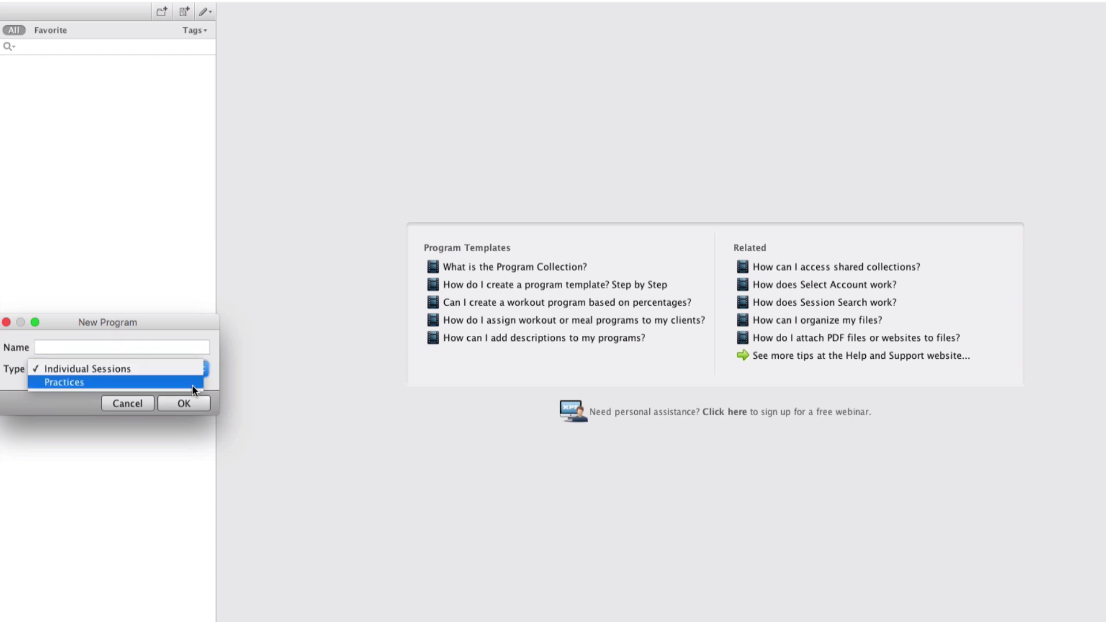
{"action": "left_click", "coordinate": [192, 369]}
{"action": "left_click", "coordinate": [140, 348]}
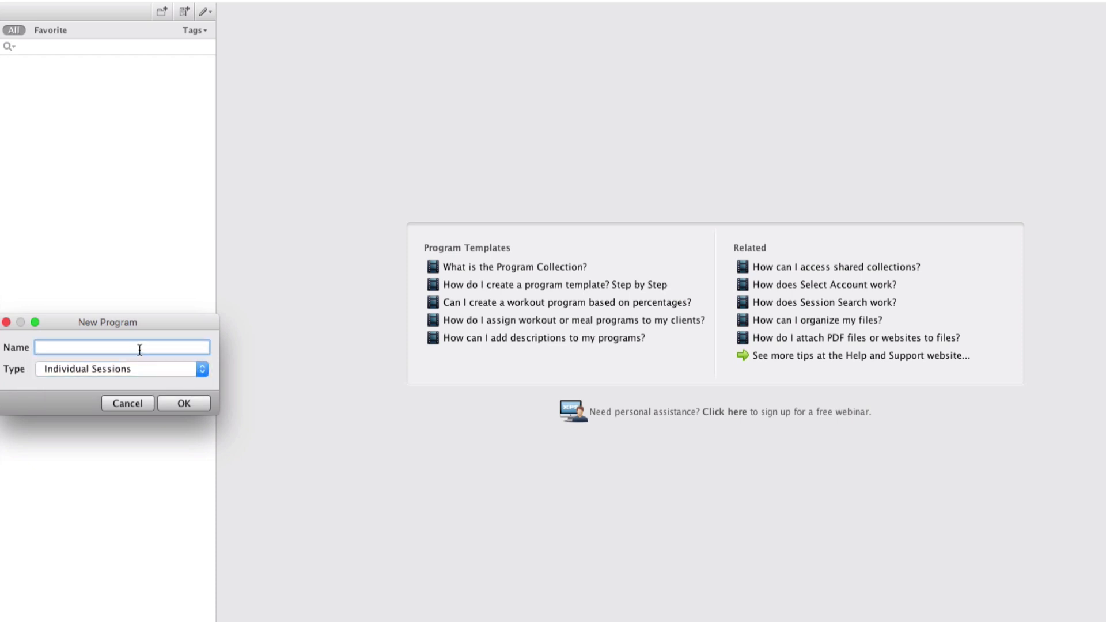
{"action": "type", "text": "Upper Body Phase 1"}
{"action": "left_click", "coordinate": [188, 403]}
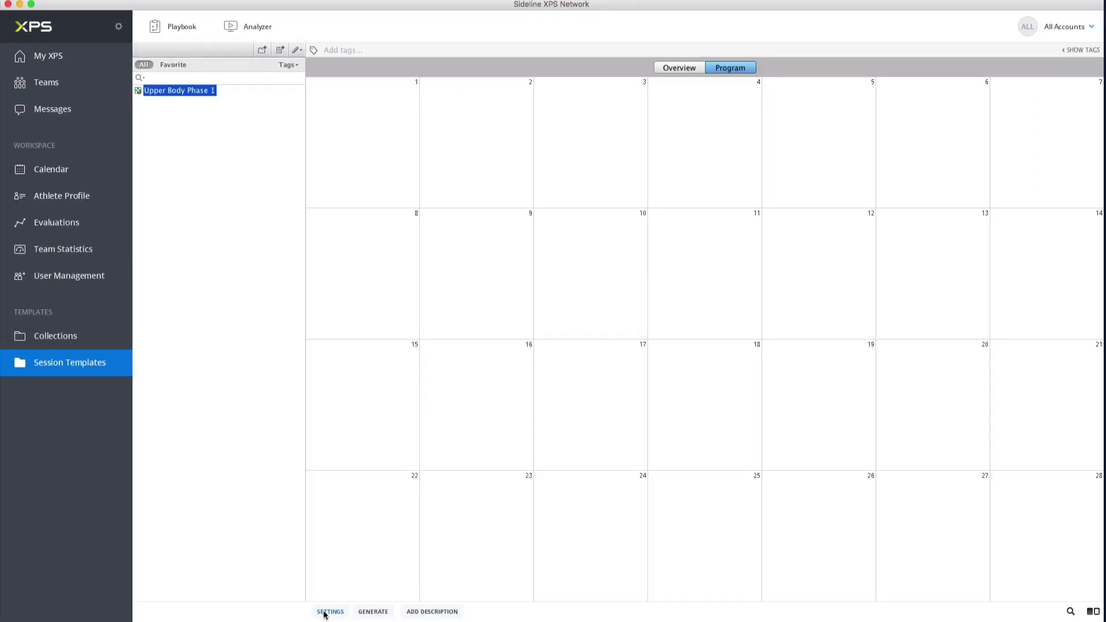
Step: Set the program grid to 6 rows, keeping 7 columns
{"action": "left_click", "coordinate": [324, 612]}
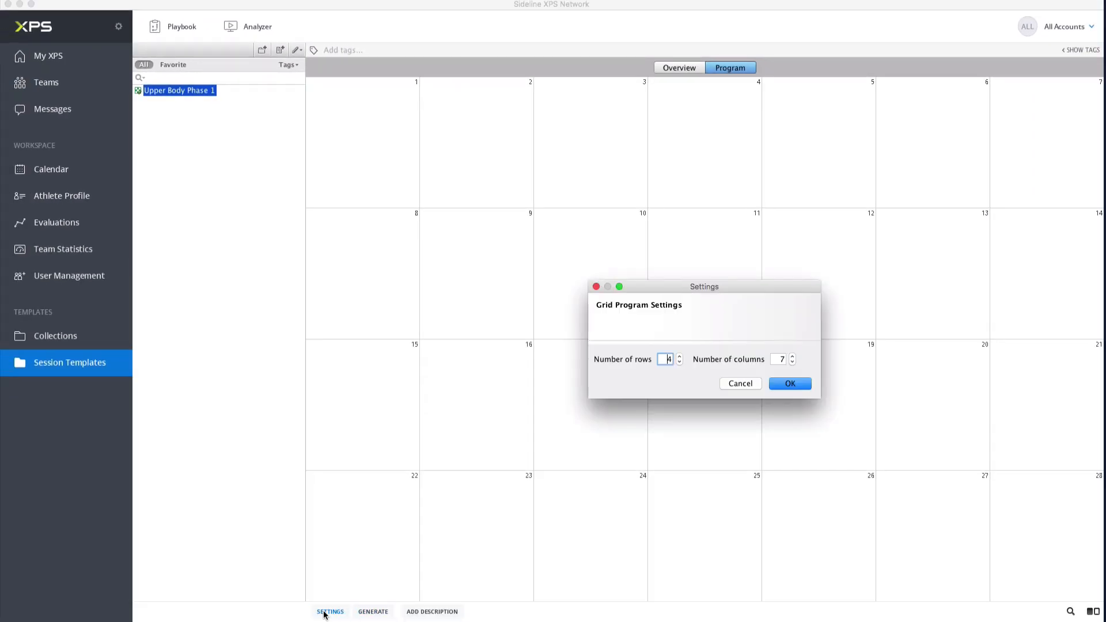
{"action": "left_click", "coordinate": [679, 357]}
{"action": "left_click", "coordinate": [679, 357]}
{"action": "left_click", "coordinate": [800, 383]}
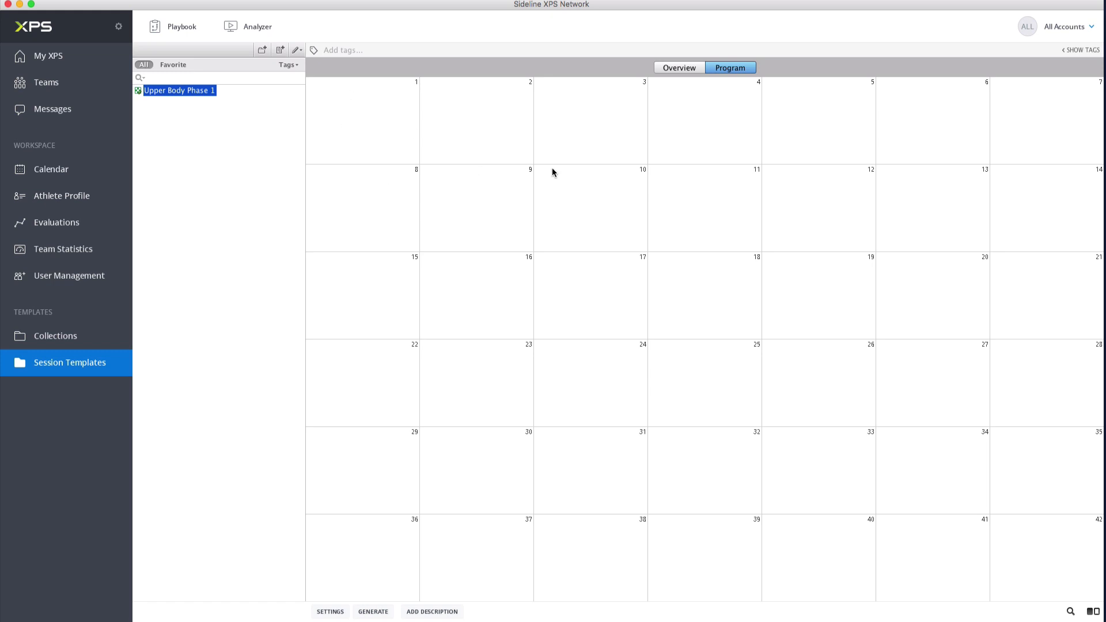
Step: Add a new workout on day 1 of the program and label it "Chest"
{"action": "right_click", "coordinate": [361, 105]}
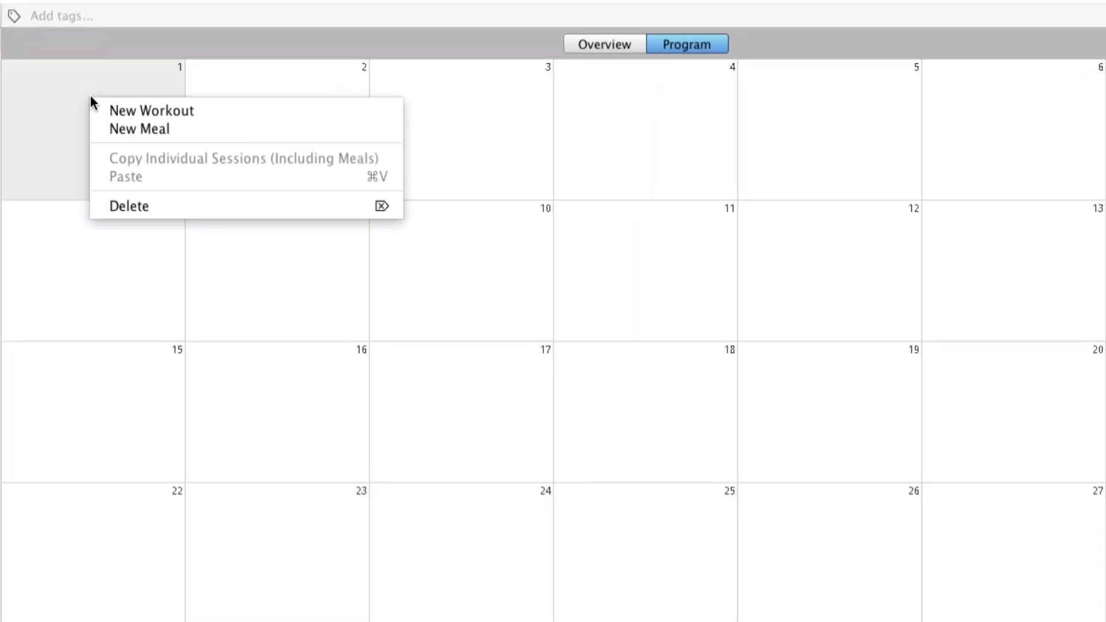
{"action": "left_click", "coordinate": [183, 109]}
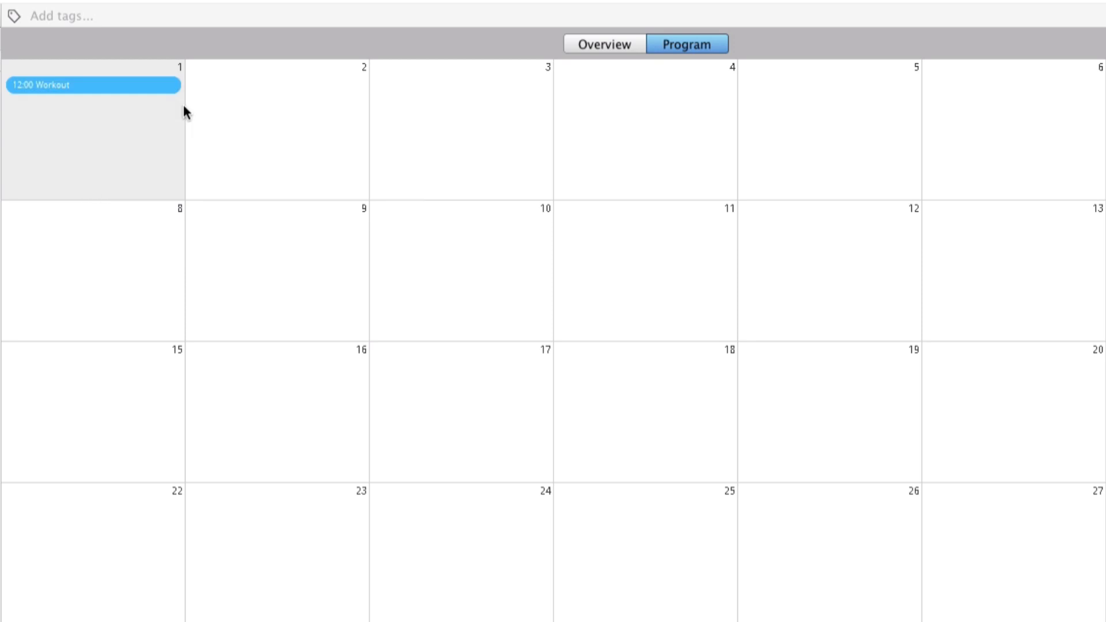
{"action": "double_click", "coordinate": [119, 86]}
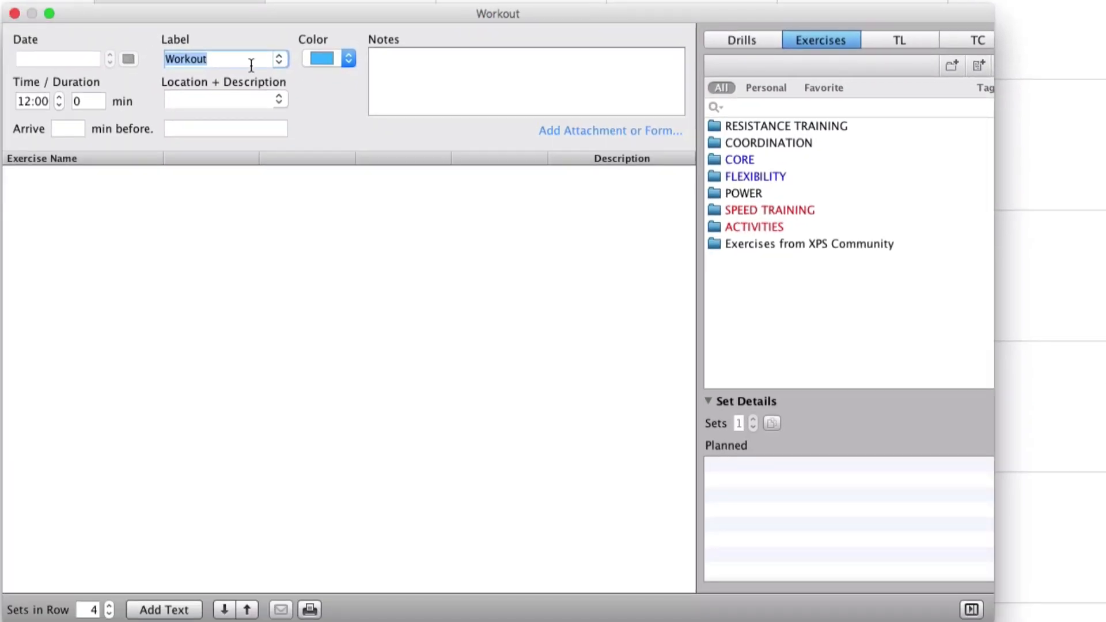
{"action": "type", "text": "Chest"}
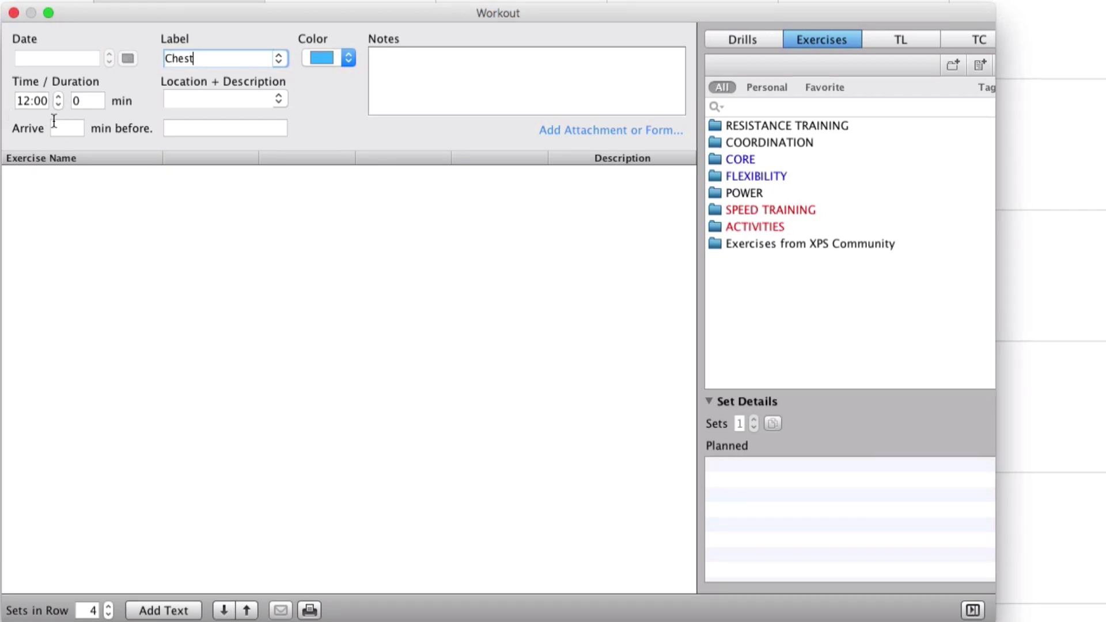
Step: Set the duration to 60 min and location to Gym, with the note "Make sure that you go all in for that last set every time."
{"action": "double_click", "coordinate": [75, 100]}
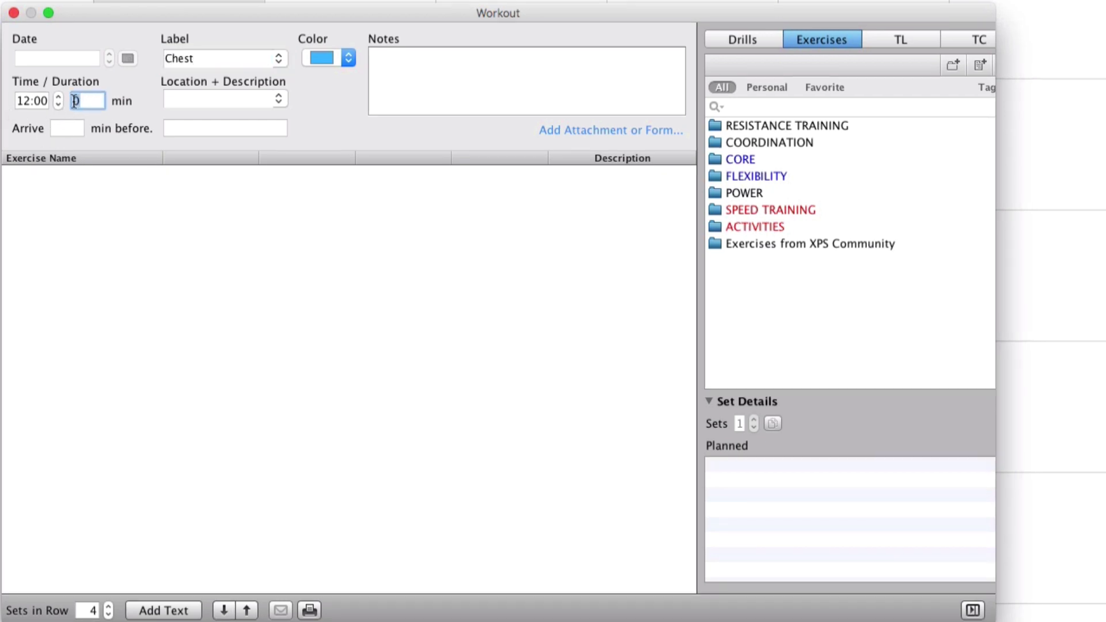
{"action": "type", "text": "60"}
{"action": "left_click", "coordinate": [240, 99]}
{"action": "type", "text": "Gym"}
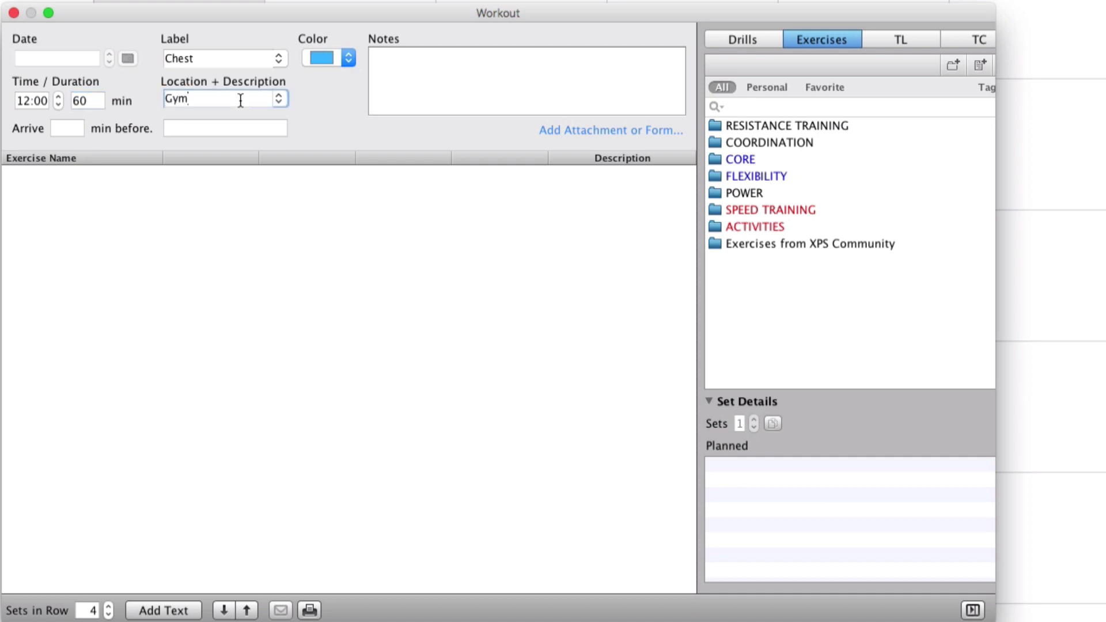
{"action": "left_click", "coordinate": [418, 70]}
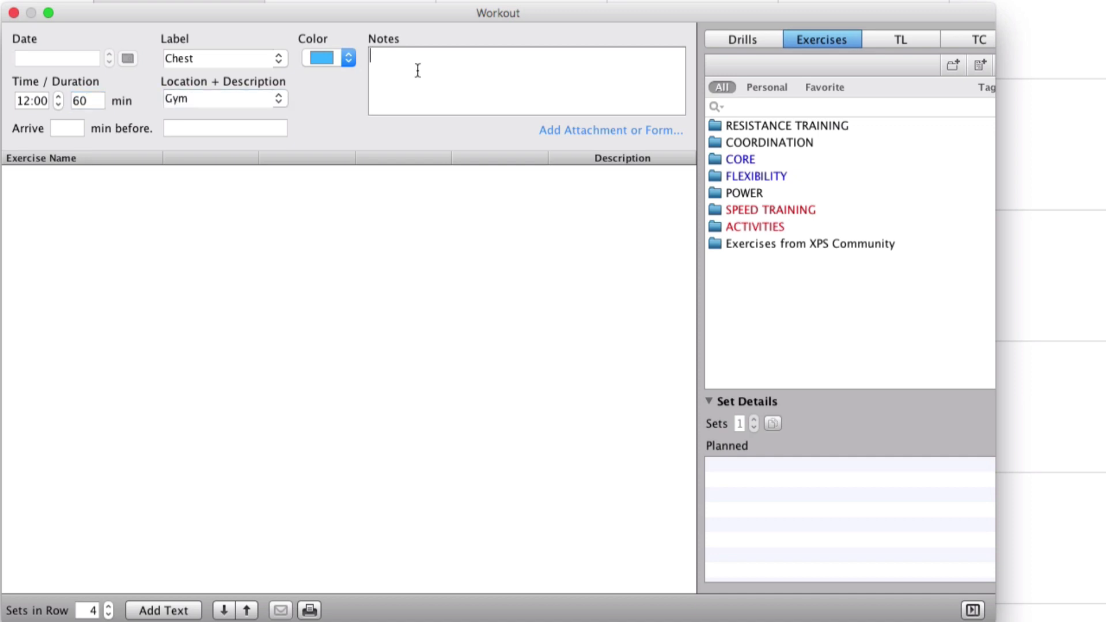
{"action": "type", "text": "Make sure that you go all in for that last set every time."}
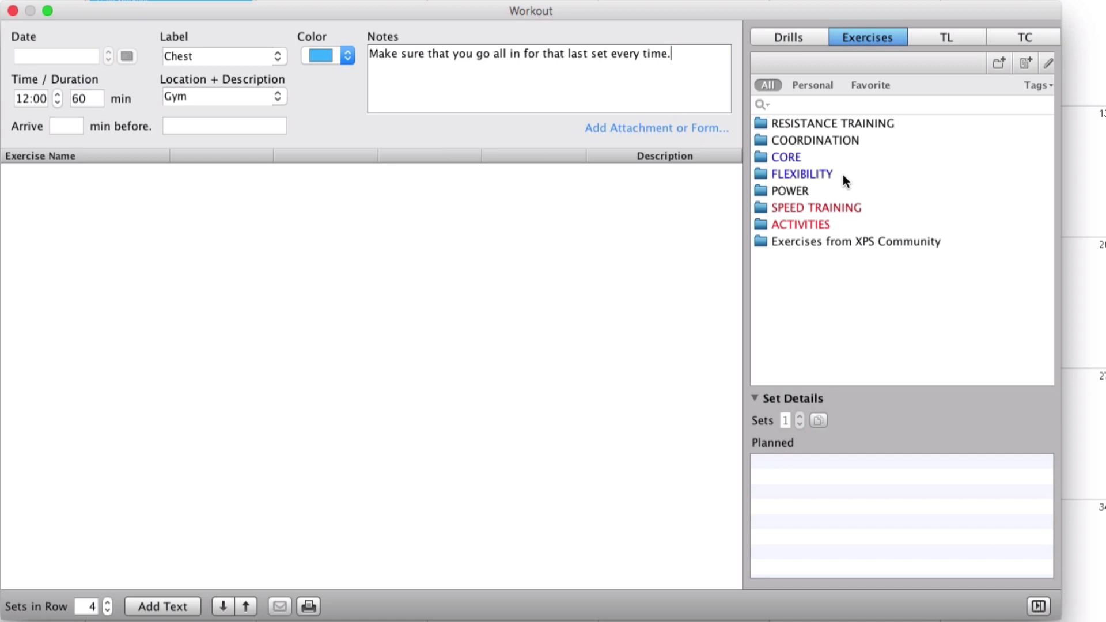
Step: Search the exercises for "Bench" and add Bench Press Barbell and Incline Bench Row – Dumbbells to the workout
{"action": "left_click", "coordinate": [827, 104]}
{"action": "type", "text": "Bench"}
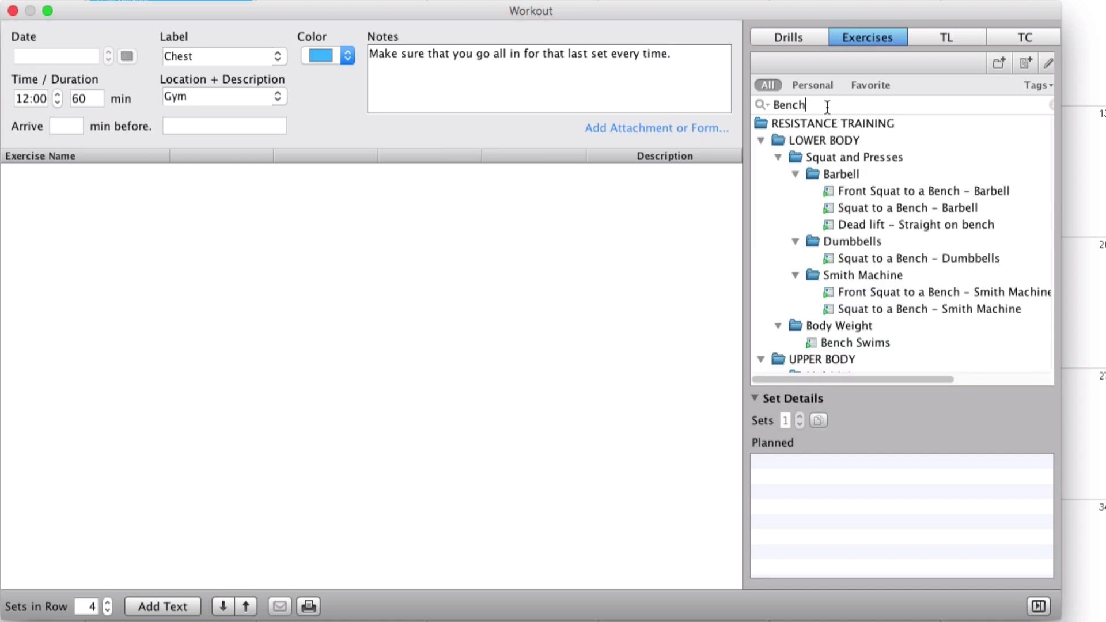
{"action": "scroll", "coordinate": [875, 167], "scroll_direction": "down", "scroll_amount": 10}
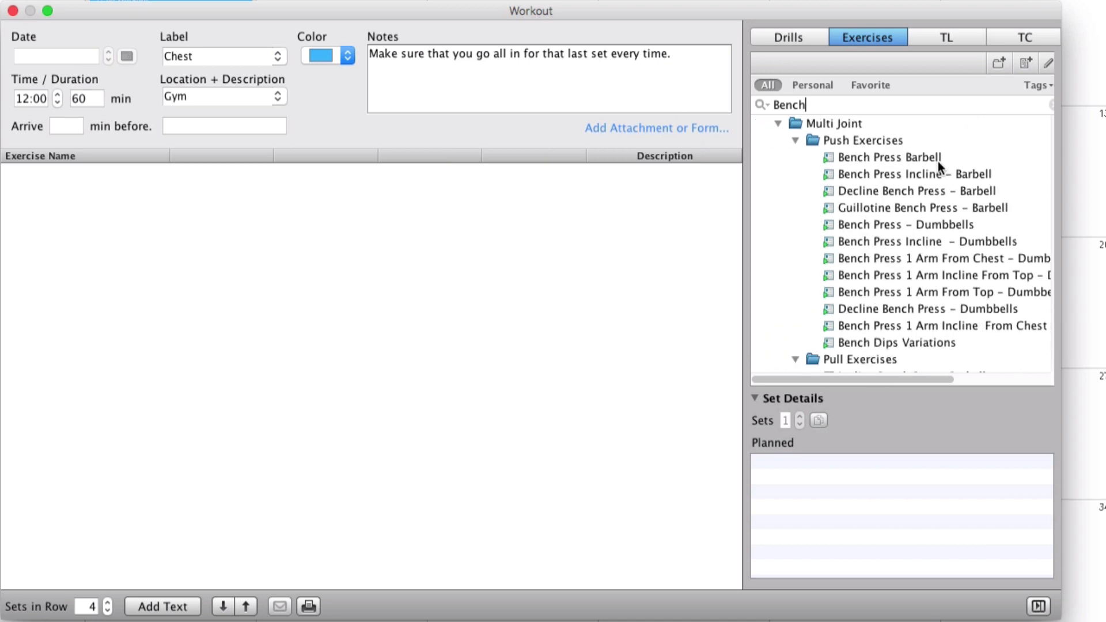
{"action": "left_click_drag", "start_coordinate": [916, 158], "coordinate": [343, 194]}
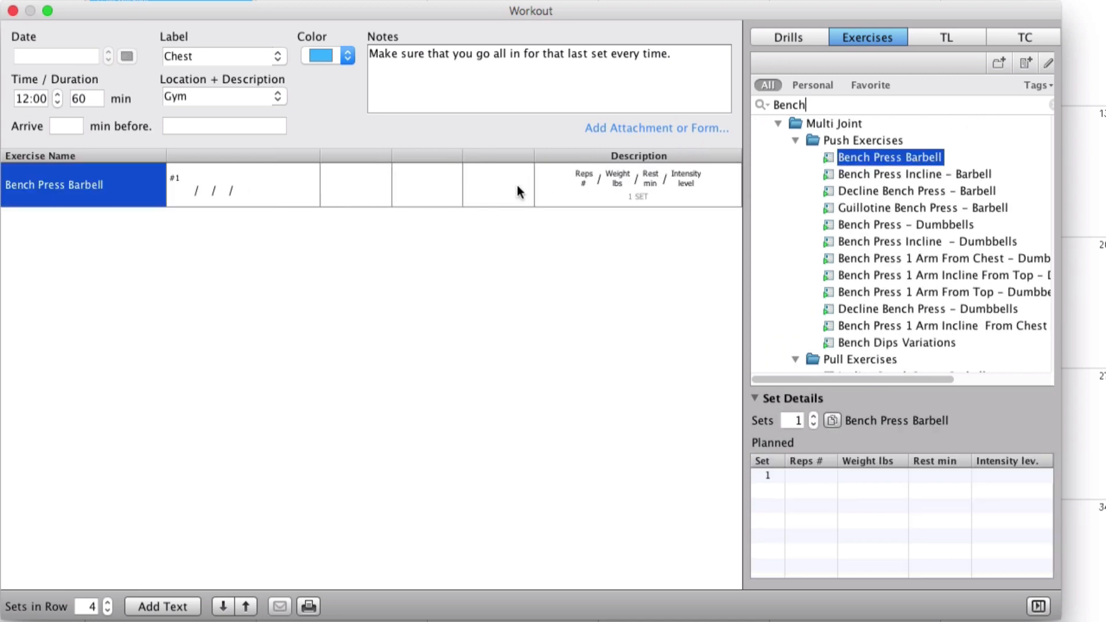
{"action": "scroll", "coordinate": [872, 202], "scroll_direction": "down", "scroll_amount": 3}
{"action": "scroll", "coordinate": [872, 201], "scroll_direction": "down", "scroll_amount": 1}
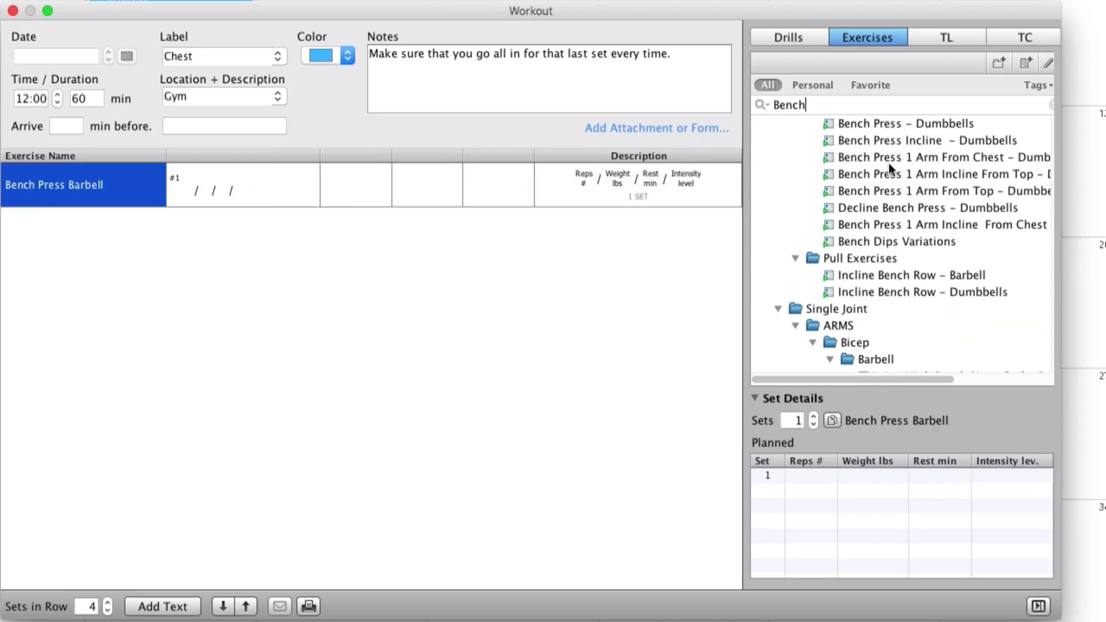
{"action": "left_click_drag", "start_coordinate": [965, 282], "coordinate": [124, 266]}
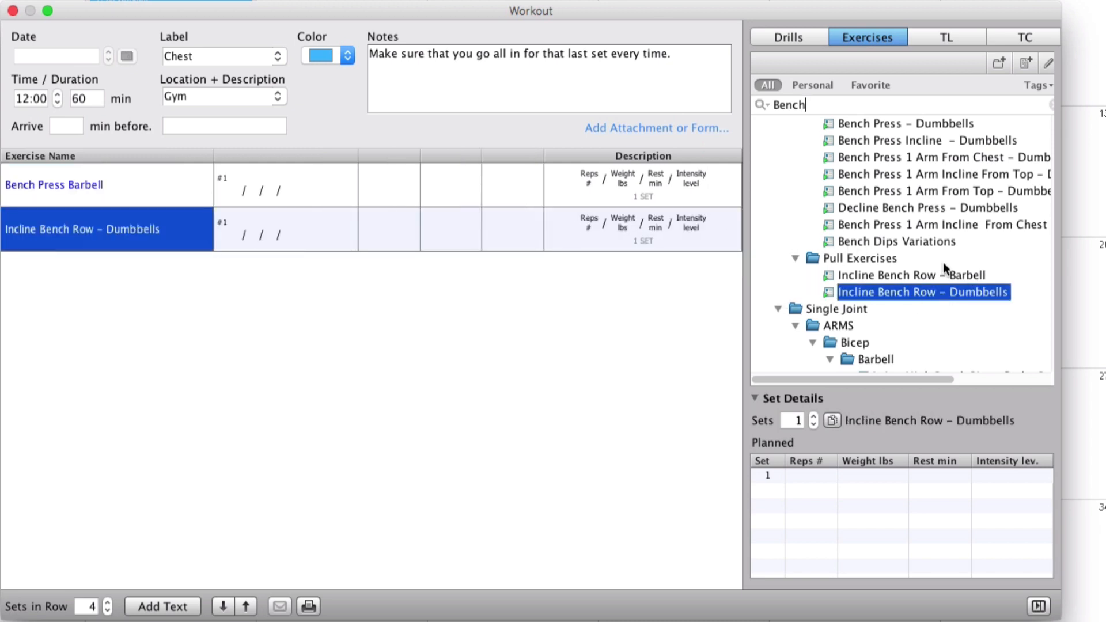
Step: Find Flat Bench Fly – Cable and Push-ups through searches for "Fly" and "Push ups", and add both to the workout
{"action": "scroll", "coordinate": [942, 261], "scroll_direction": "down", "scroll_amount": 5}
{"action": "scroll", "coordinate": [941, 262], "scroll_direction": "up", "scroll_amount": 2}
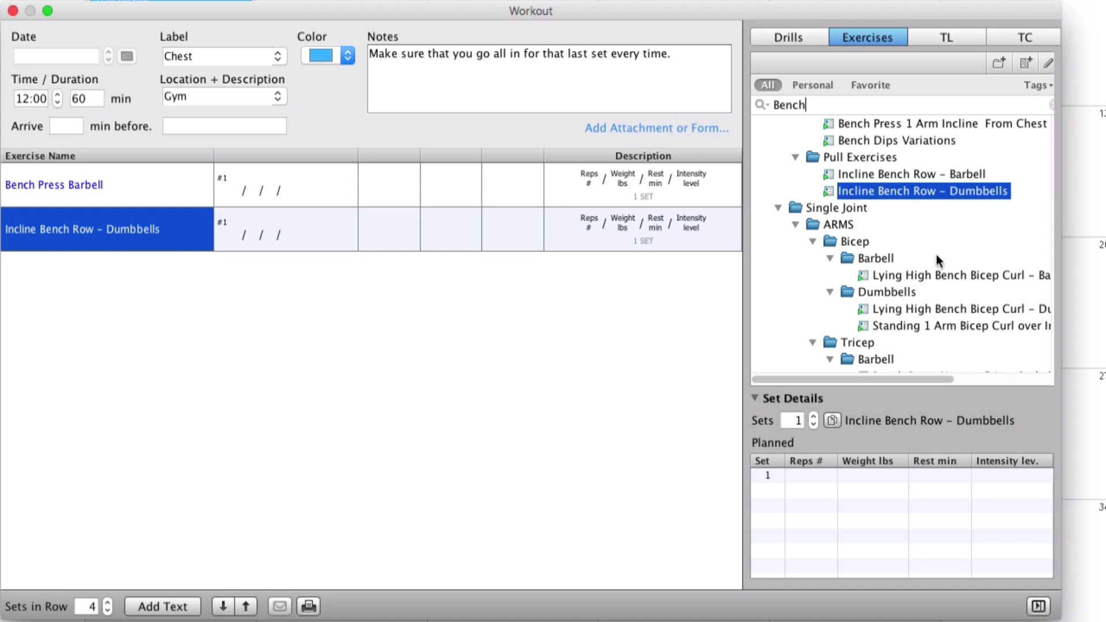
{"action": "key", "text": "BackSpace"}
{"action": "key", "text": "BackSpace"}
{"action": "key", "text": "BackSpace"}
{"action": "key", "text": "BackSpace"}
{"action": "key", "text": "BackSpace"}
{"action": "type", "text": "Fly"}
{"action": "left_click_drag", "start_coordinate": [898, 162], "coordinate": [947, 161]}
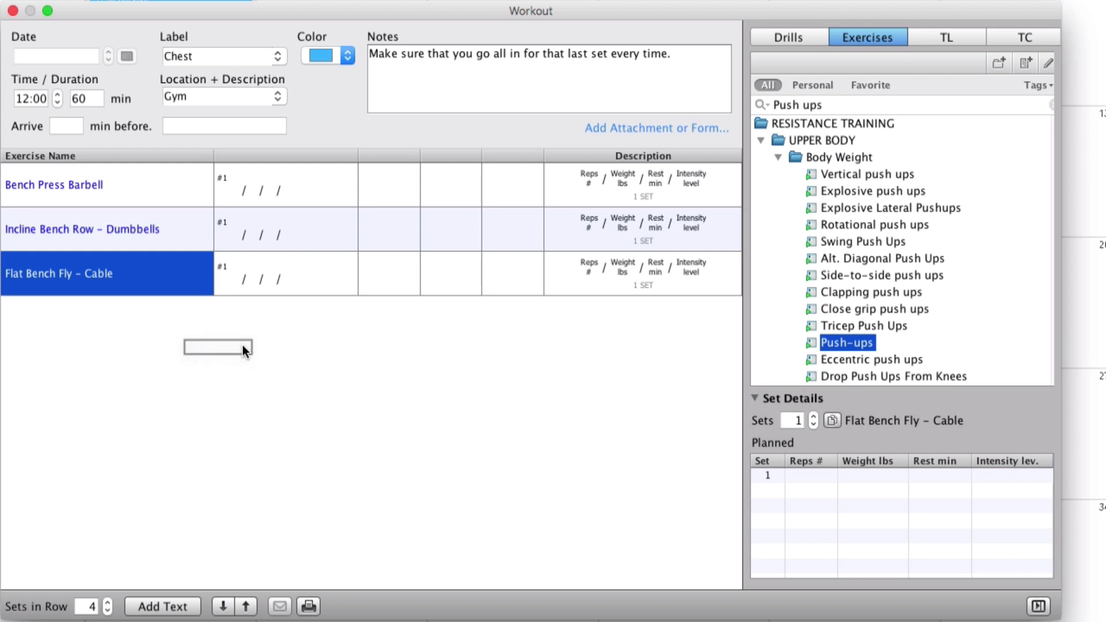
{"action": "left_click_drag", "start_coordinate": [245, 350], "coordinate": [259, 342]}
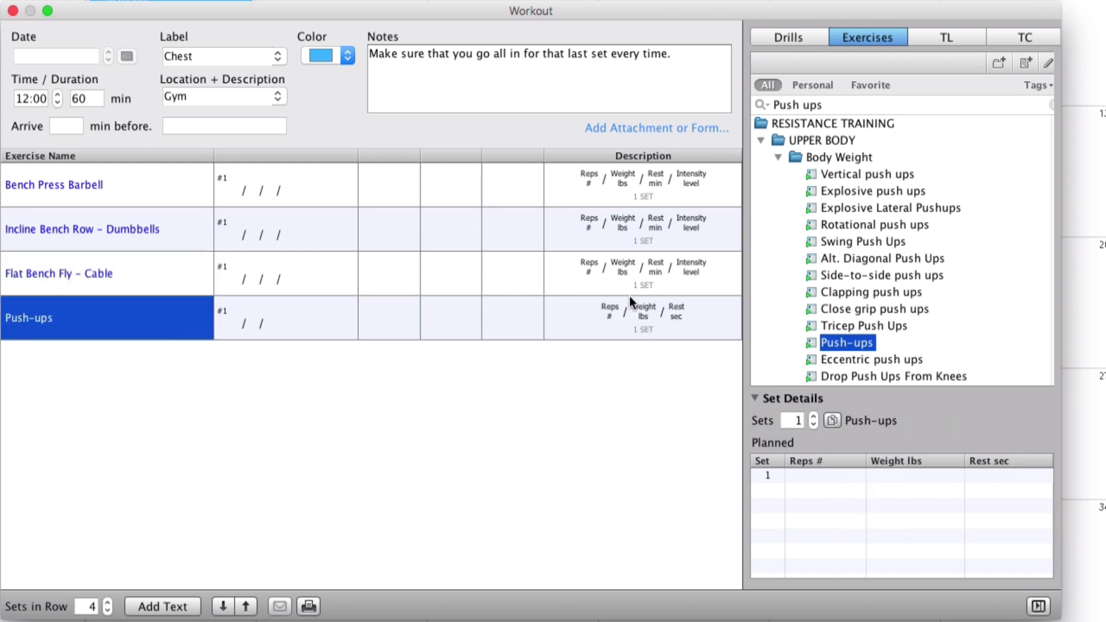
Step: Plan the first set of Bench Press Barbell with 12 reps and 1 min of rest
{"action": "left_click", "coordinate": [147, 184]}
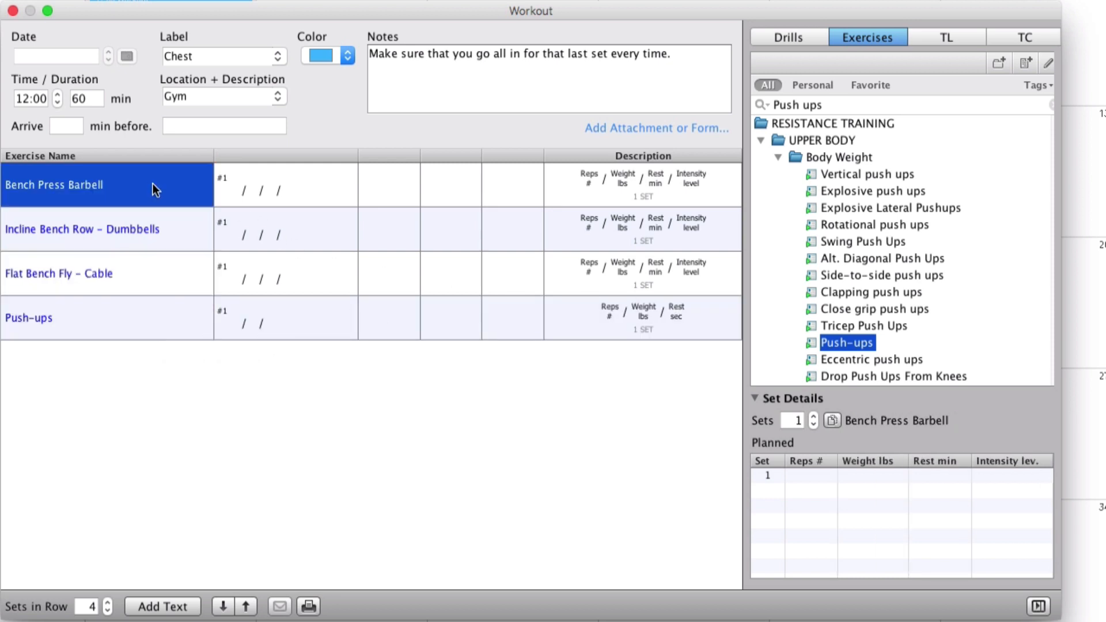
{"action": "left_click", "coordinate": [814, 481]}
{"action": "type", "text": "12"}
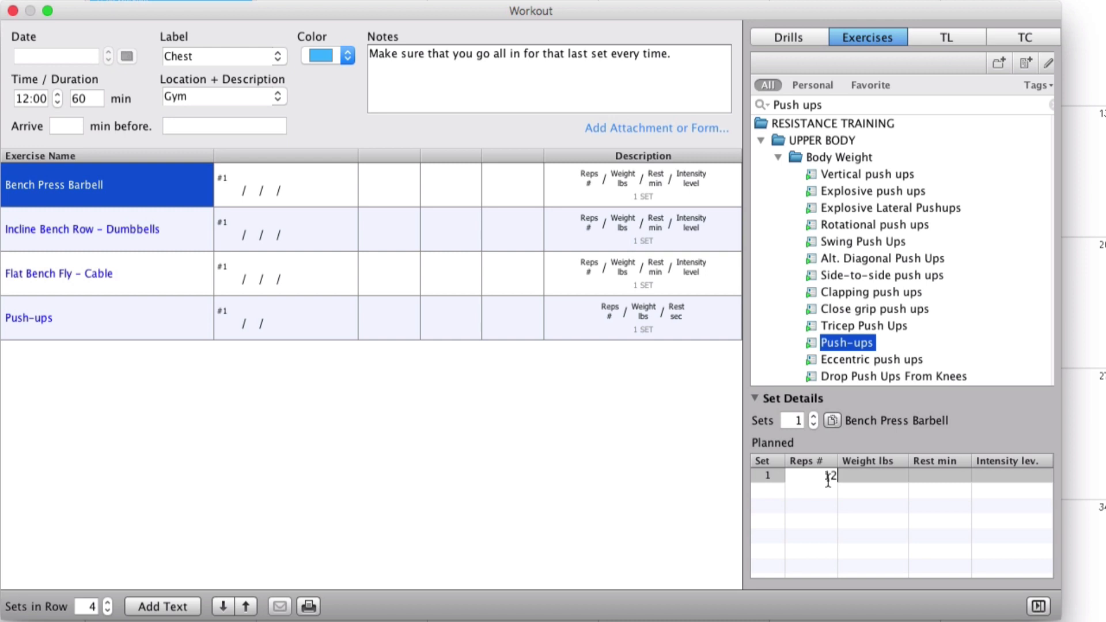
{"action": "left_click", "coordinate": [903, 478]}
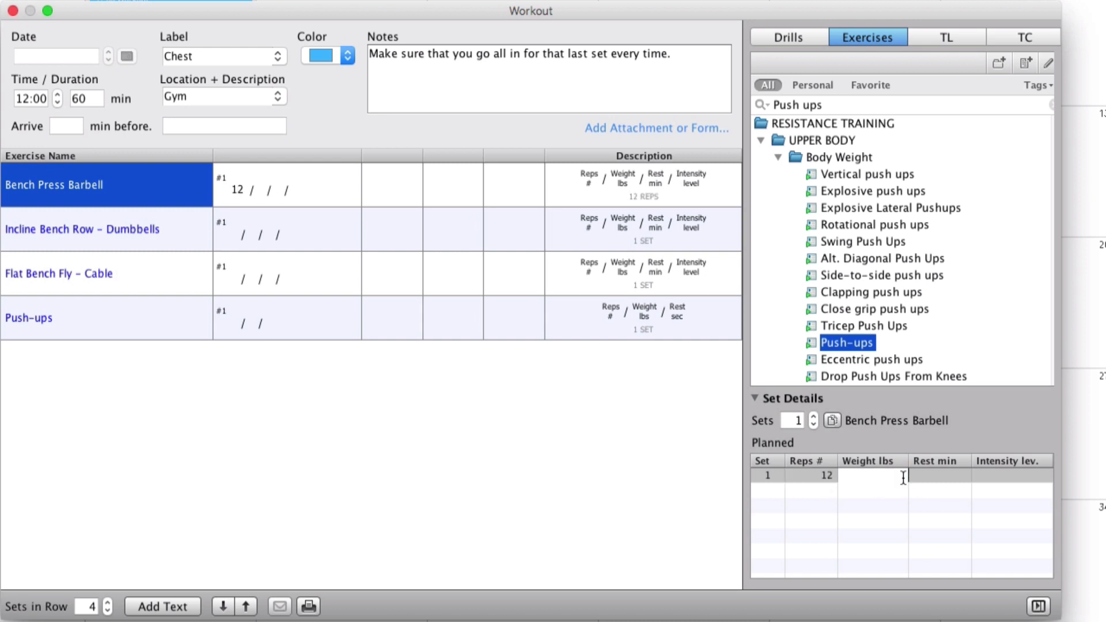
{"action": "left_click", "coordinate": [963, 479]}
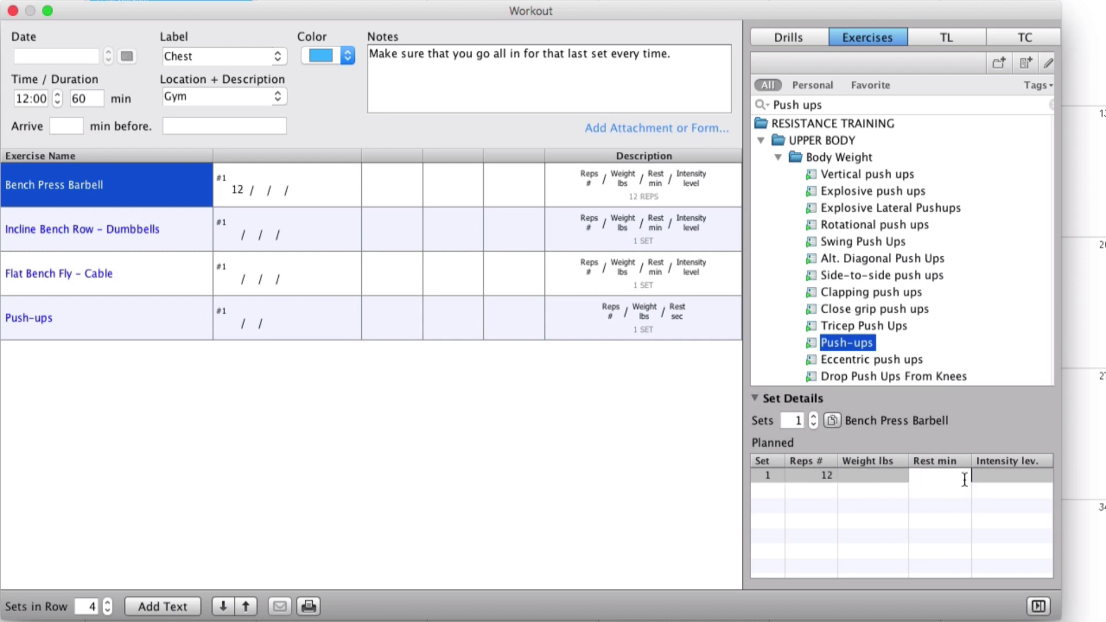
{"action": "type", "text": "1"}
Step: Expand Bench Press Barbell to four sets, copying the first set's reps and rest to the others
{"action": "left_click", "coordinate": [813, 415]}
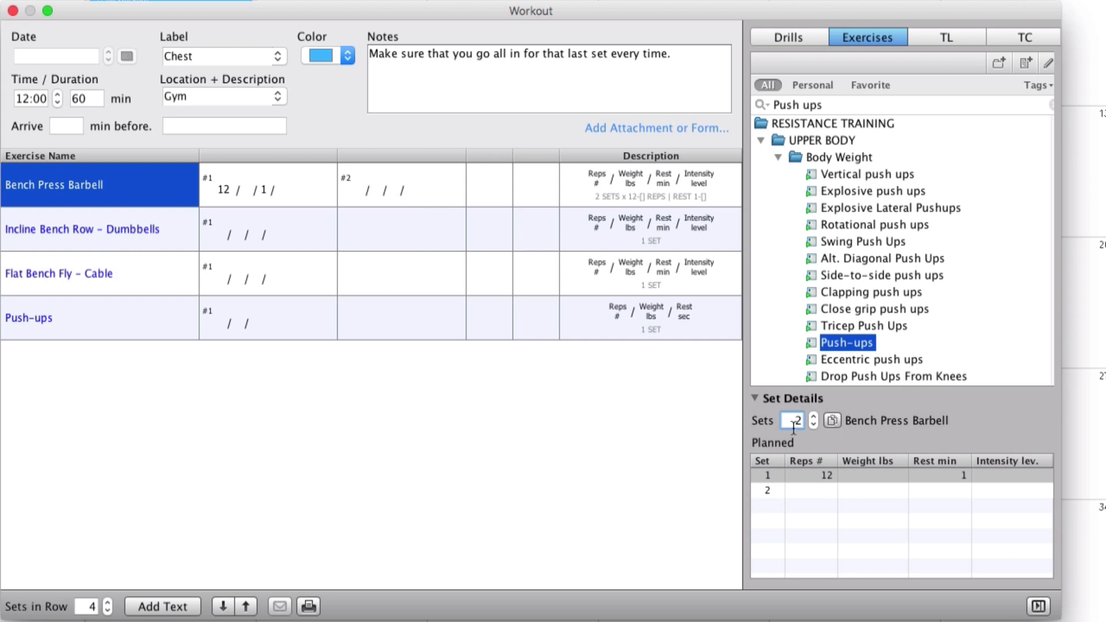
{"action": "left_click", "coordinate": [833, 421]}
{"action": "left_click", "coordinate": [833, 421]}
{"action": "left_click", "coordinate": [833, 421]}
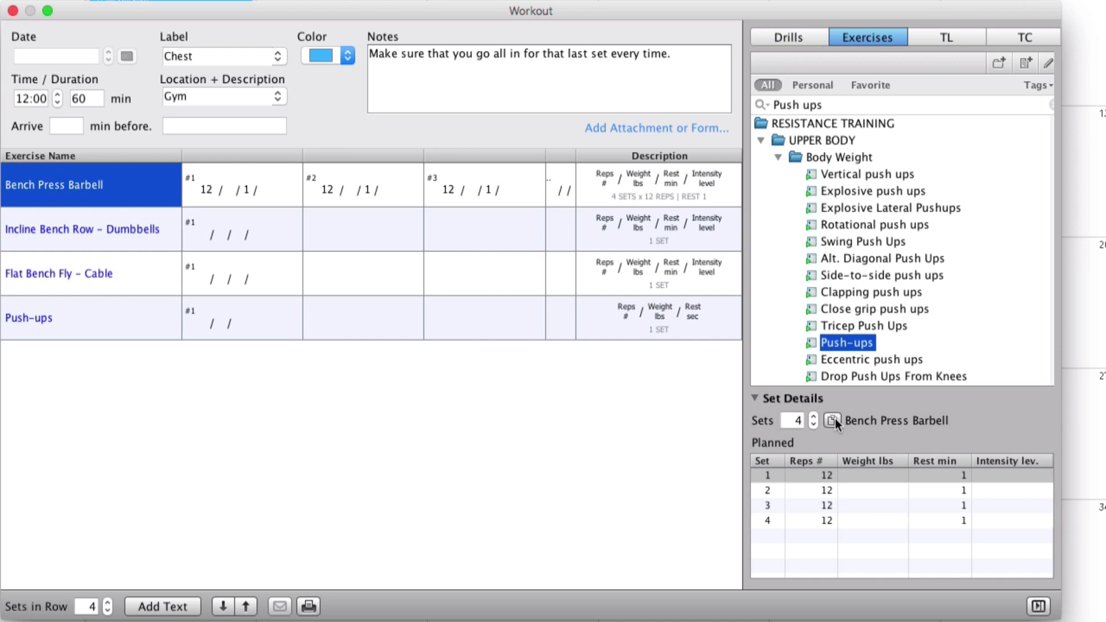
Step: Set the Bench Press Barbell reps to 10 for set 2, 8 for set 3 and 6 for set 4
{"action": "left_click", "coordinate": [827, 490]}
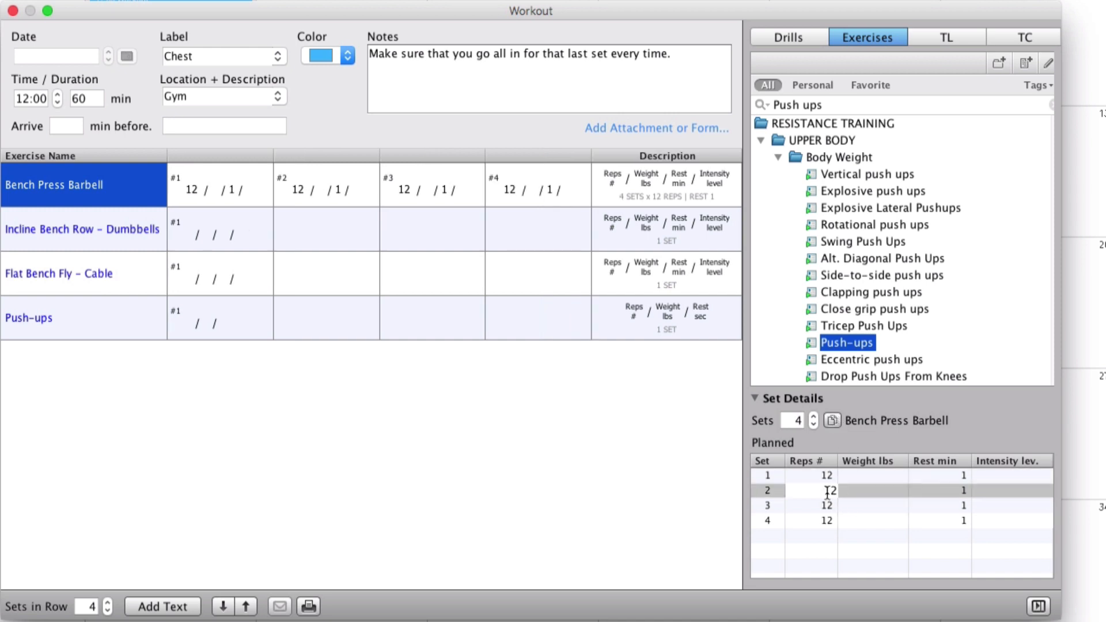
{"action": "left_click_drag", "start_coordinate": [828, 493], "coordinate": [836, 491]}
{"action": "type", "text": "10"}
{"action": "double_click", "coordinate": [835, 505]}
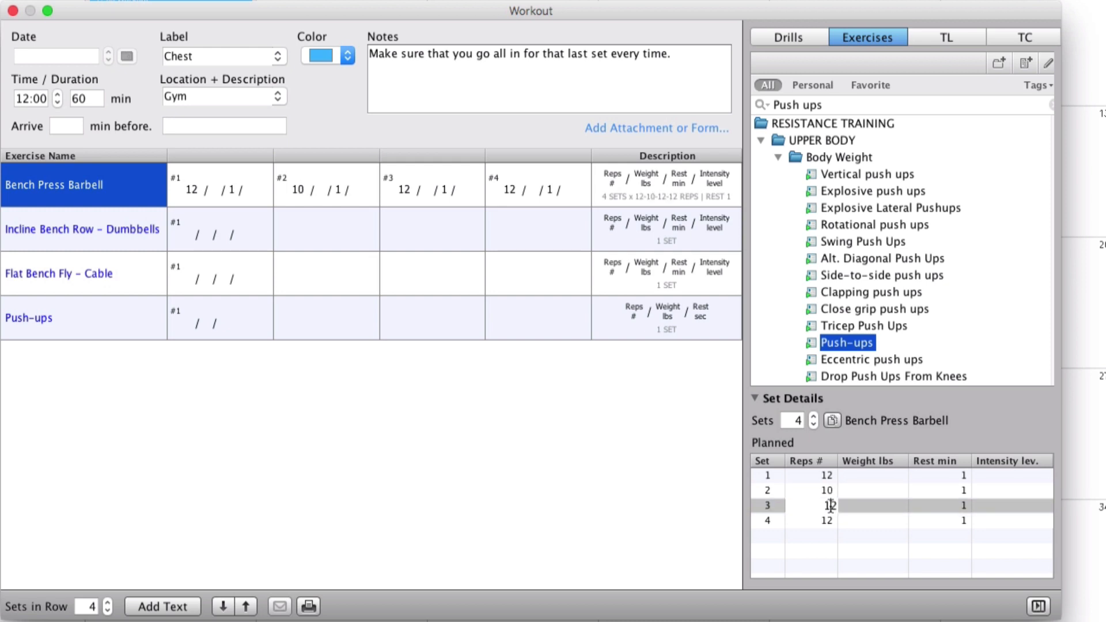
{"action": "double_click", "coordinate": [824, 521]}
{"action": "type", "text": "6"}
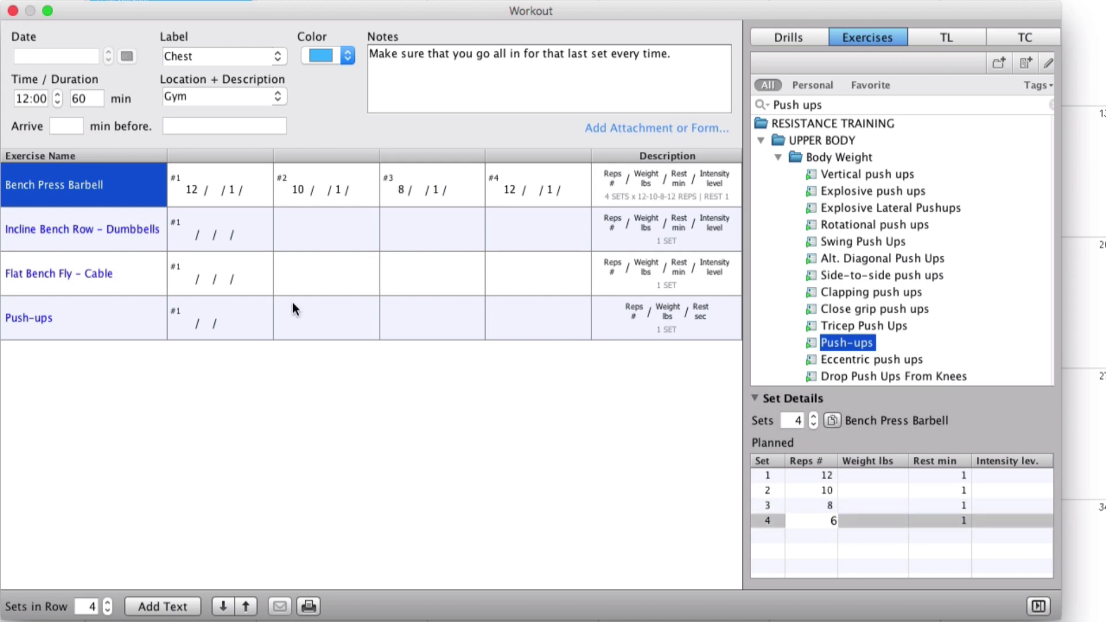
{"action": "left_click", "coordinate": [659, 216]}
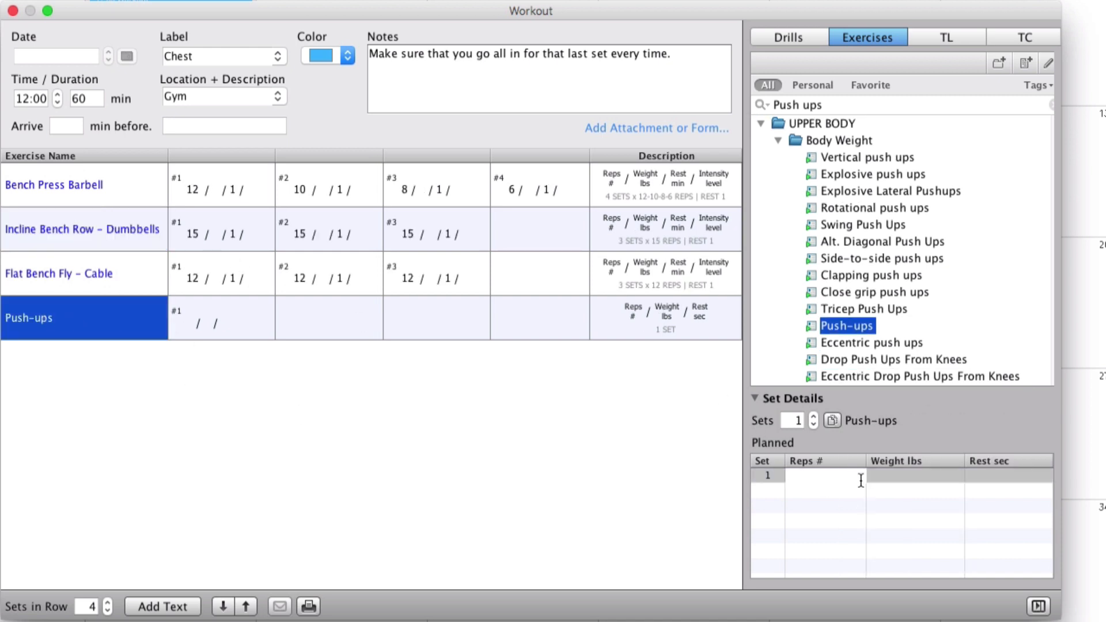
Step: Plan Push-ups as three sets of MAX reps with 60 sec of rest, and close the workout
{"action": "type", "text": "MAX"}
{"action": "key", "text": "Return"}
{"action": "left_click", "coordinate": [1006, 475]}
{"action": "type", "text": "60"}
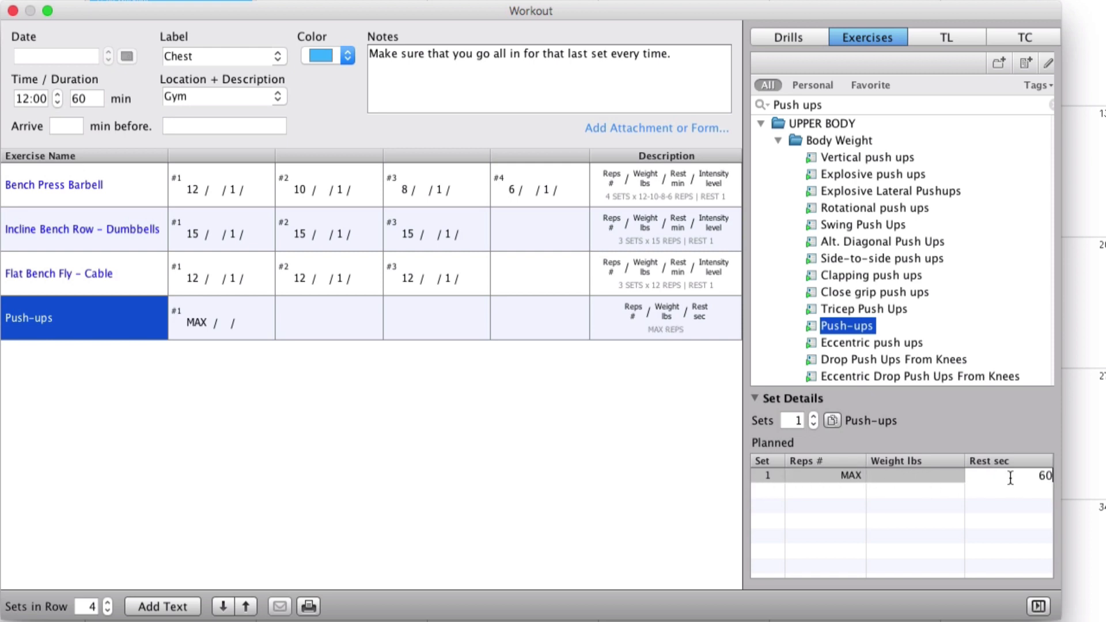
{"action": "left_click", "coordinate": [834, 421]}
{"action": "left_click", "coordinate": [834, 421]}
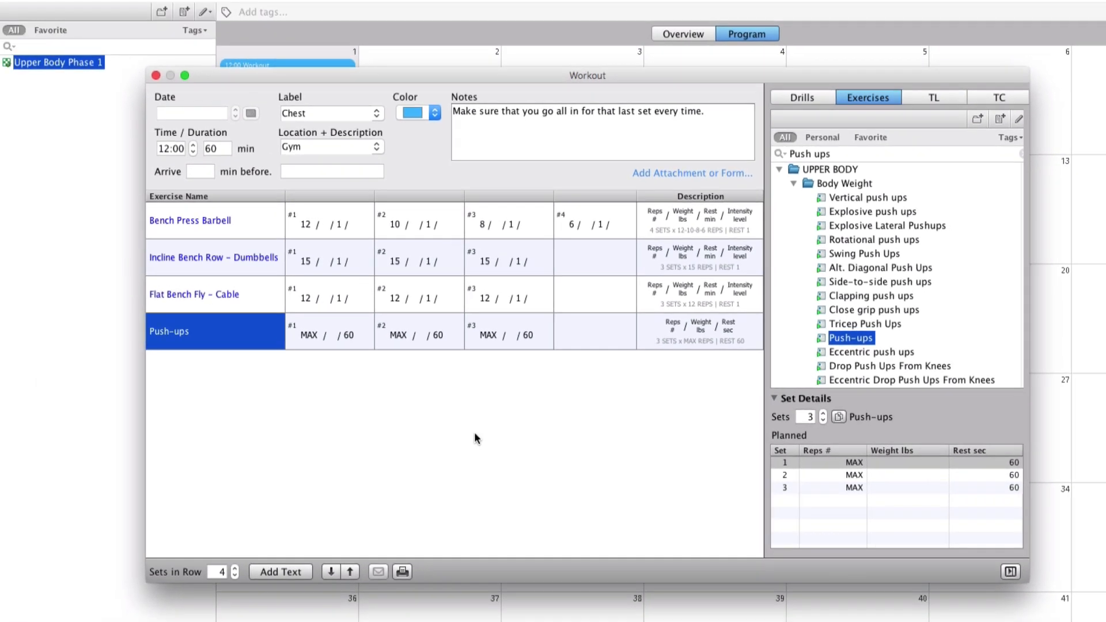
{"action": "left_click", "coordinate": [156, 75]}
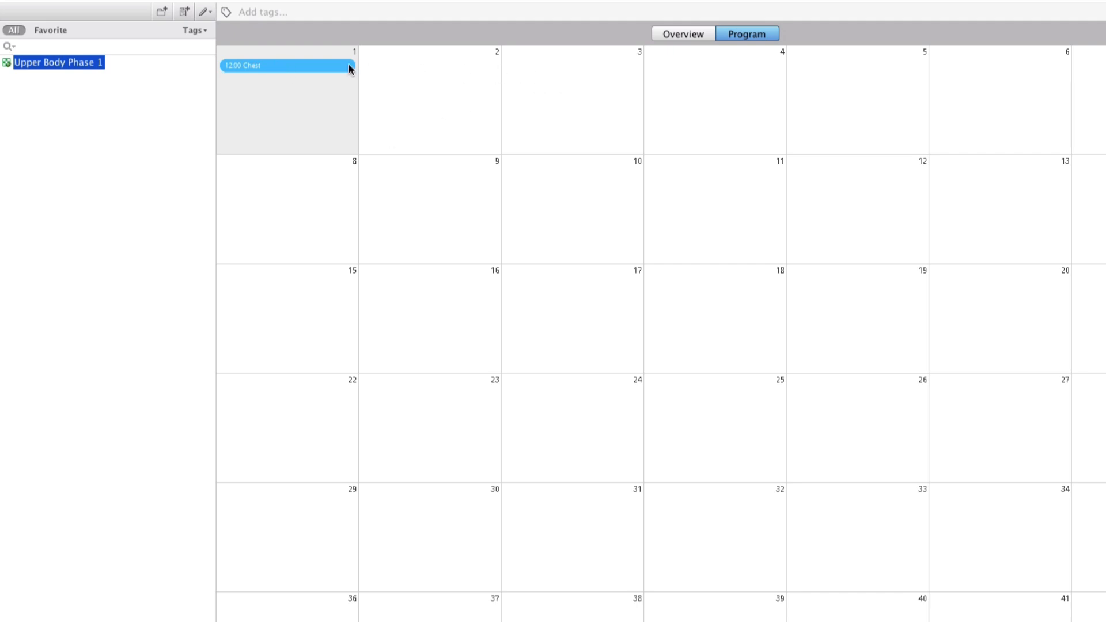
Step: Add a new workout labelled "Shoulders + Arms" on day 3 and close it
{"action": "right_click", "coordinate": [582, 72]}
{"action": "left_click", "coordinate": [640, 84]}
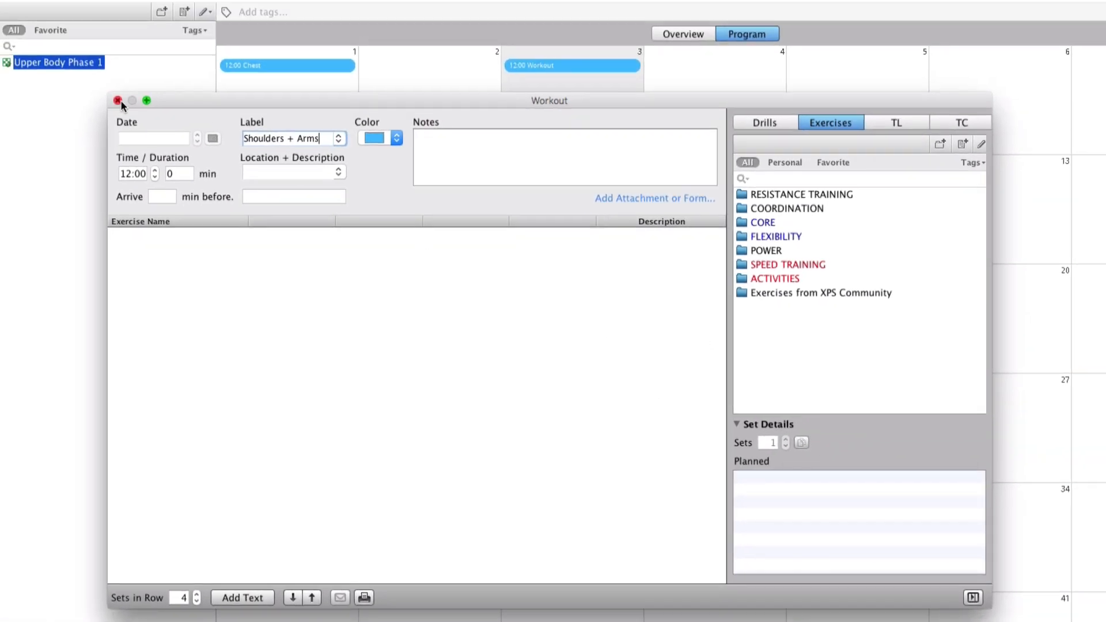
{"action": "left_click", "coordinate": [13, 10]}
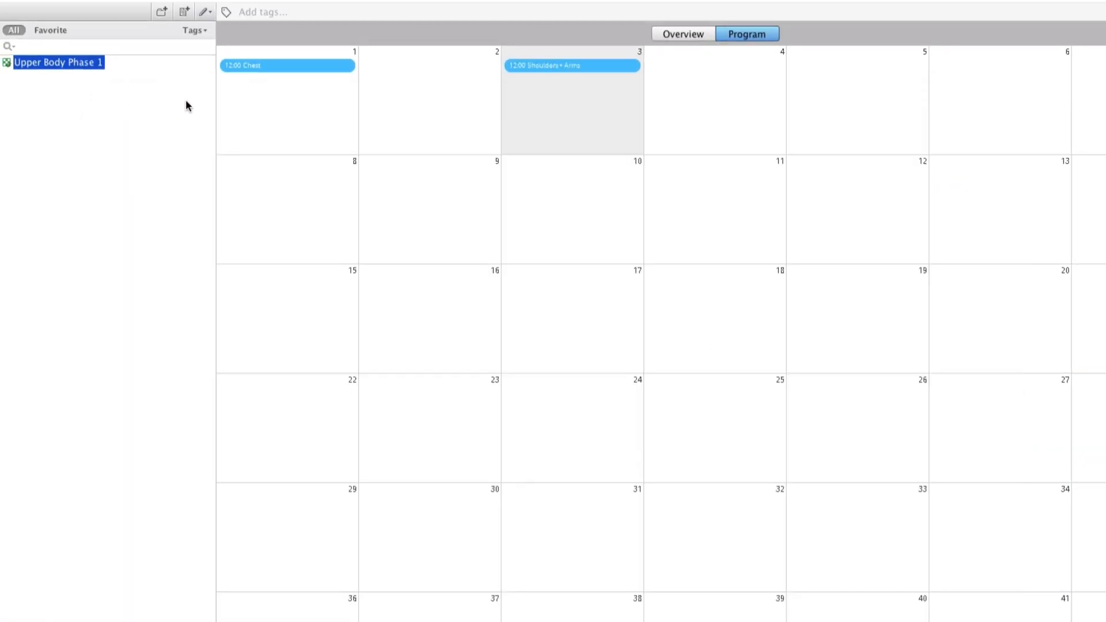
Step: Add a new workout labelled "Lower Body" on day 5 and close it
{"action": "right_click", "coordinate": [852, 92]}
{"action": "left_click", "coordinate": [898, 103]}
{"action": "type", "text": "Lower Body"}
{"action": "left_click", "coordinate": [8, 143]}
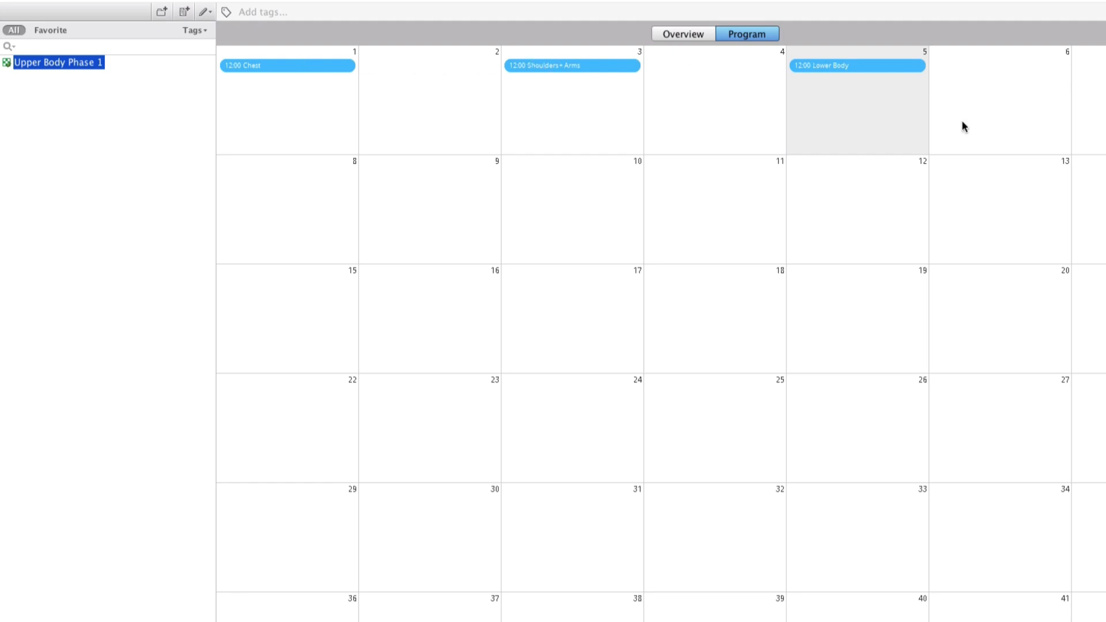
Step: Copy the individual sessions of days 1 to 5 and paste them starting on day 8
{"action": "left_click_drag", "start_coordinate": [289, 121], "coordinate": [914, 121]}
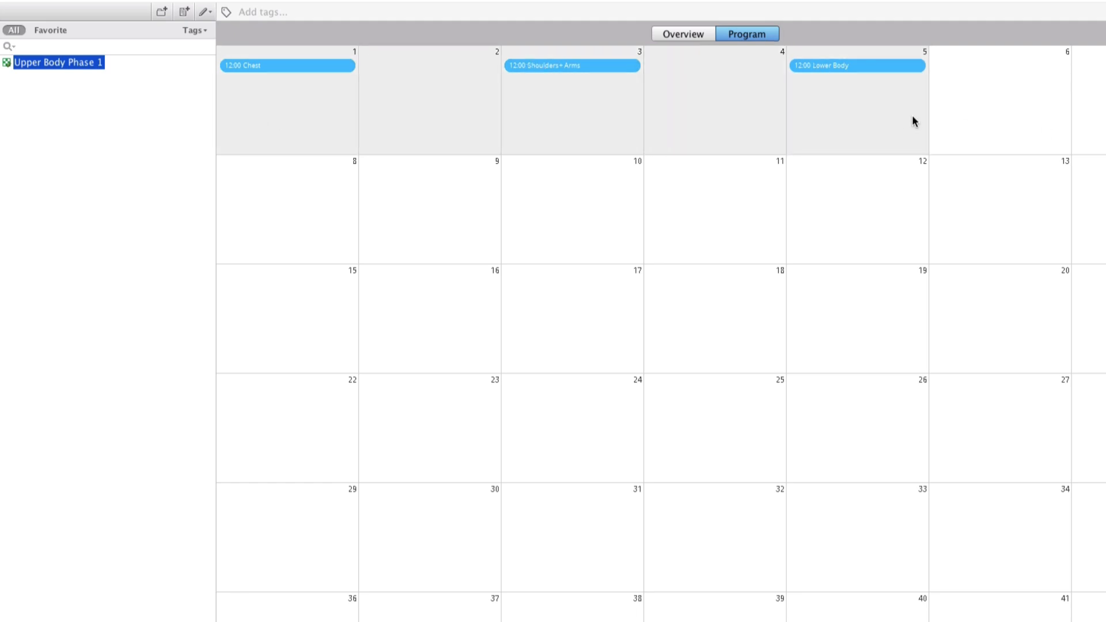
{"action": "right_click", "coordinate": [877, 114]}
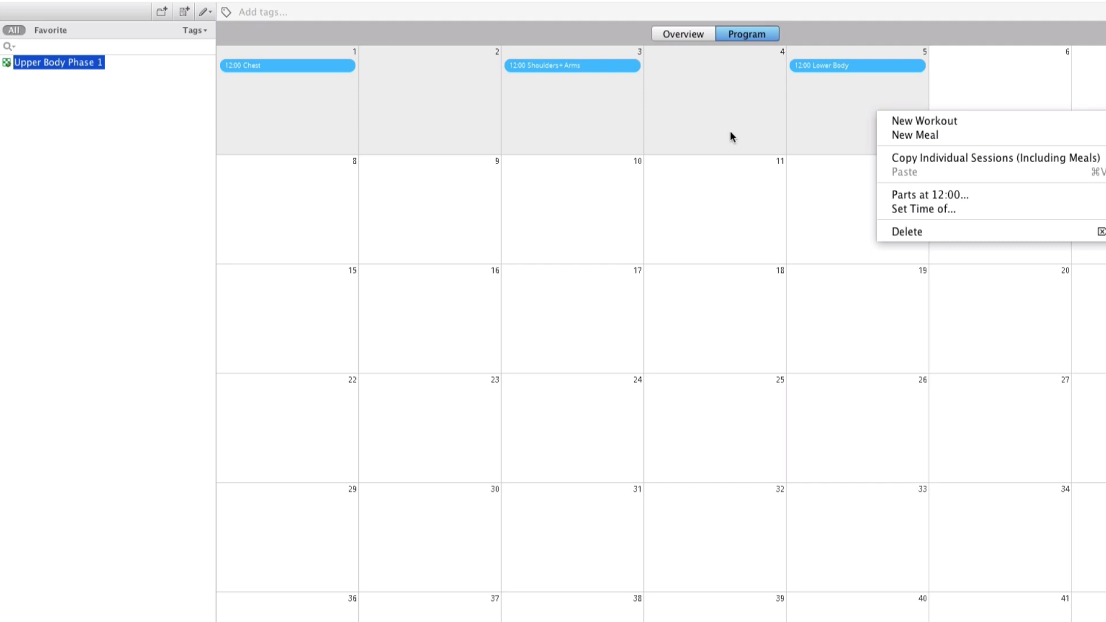
{"action": "left_click", "coordinate": [934, 162]}
{"action": "left_click", "coordinate": [329, 200]}
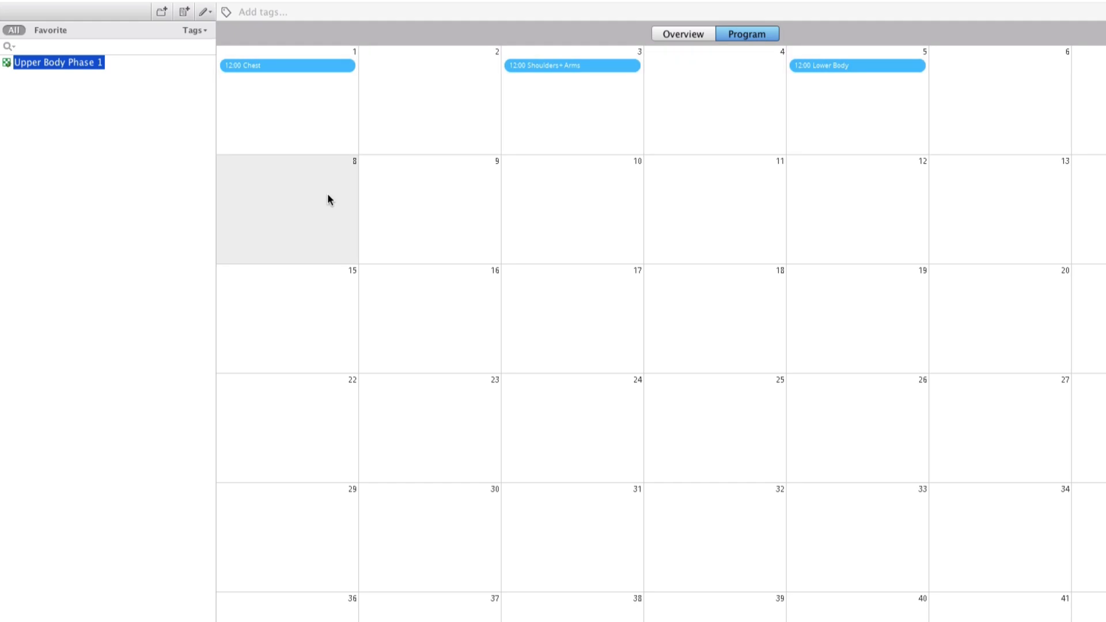
{"action": "key", "text": "super+v"}
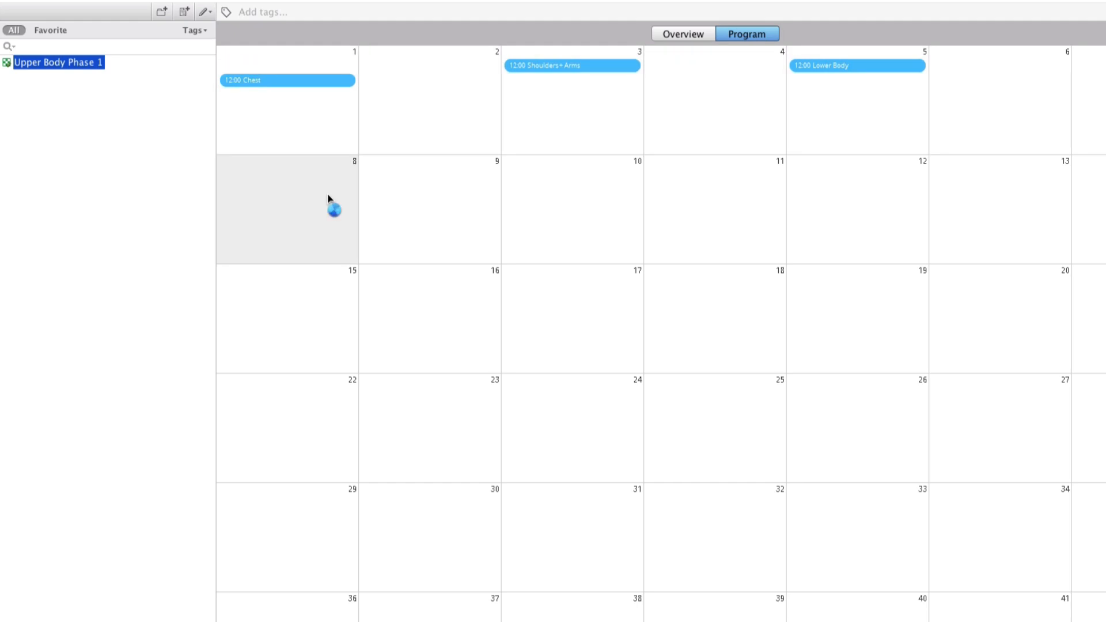
Step: Paste the copied sessions into the remaining weeks, starting on days 15, 22, 29 and 36
{"action": "left_click", "coordinate": [296, 291]}
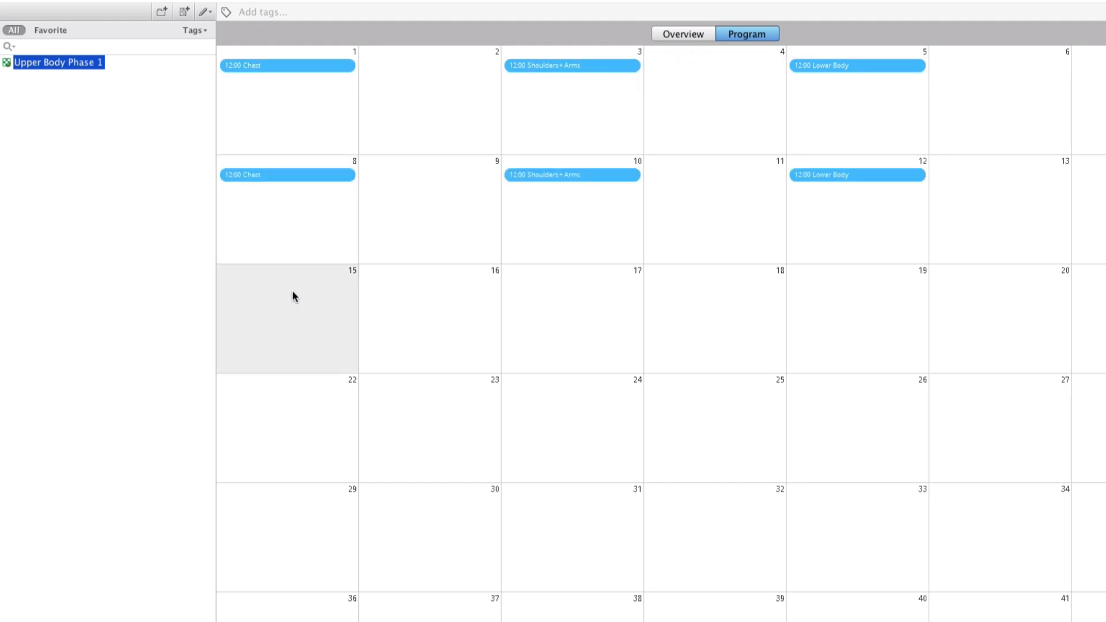
{"action": "key", "text": "super+v"}
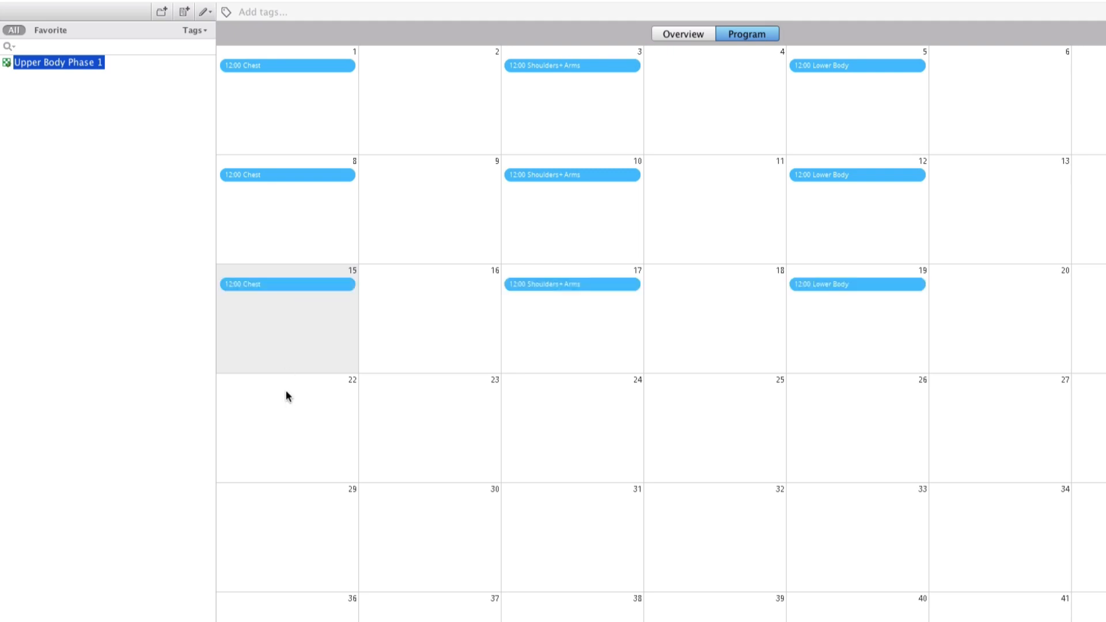
{"action": "left_click", "coordinate": [303, 406]}
{"action": "key", "text": "super+v"}
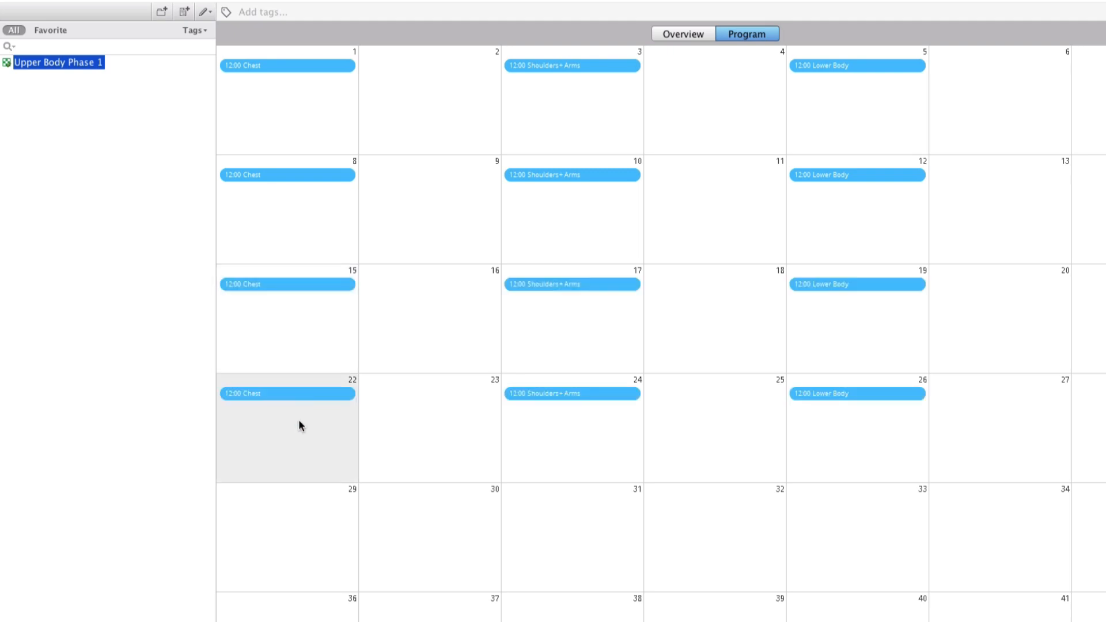
{"action": "left_click", "coordinate": [306, 540]}
{"action": "key", "text": "super+v"}
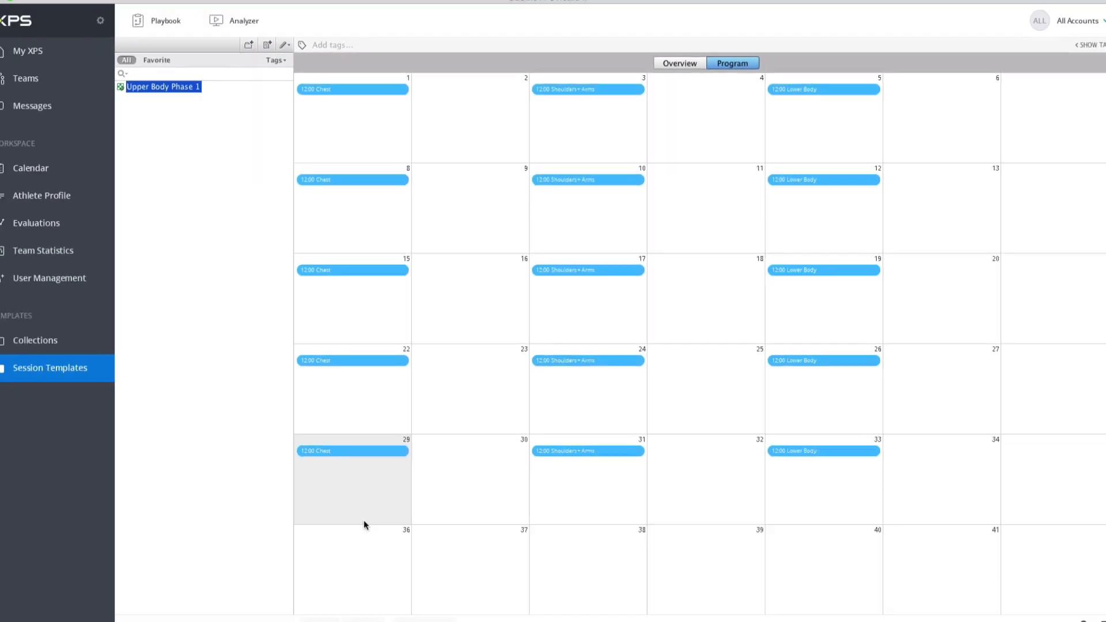
{"action": "left_click", "coordinate": [295, 612]}
{"action": "key", "text": "super+v"}
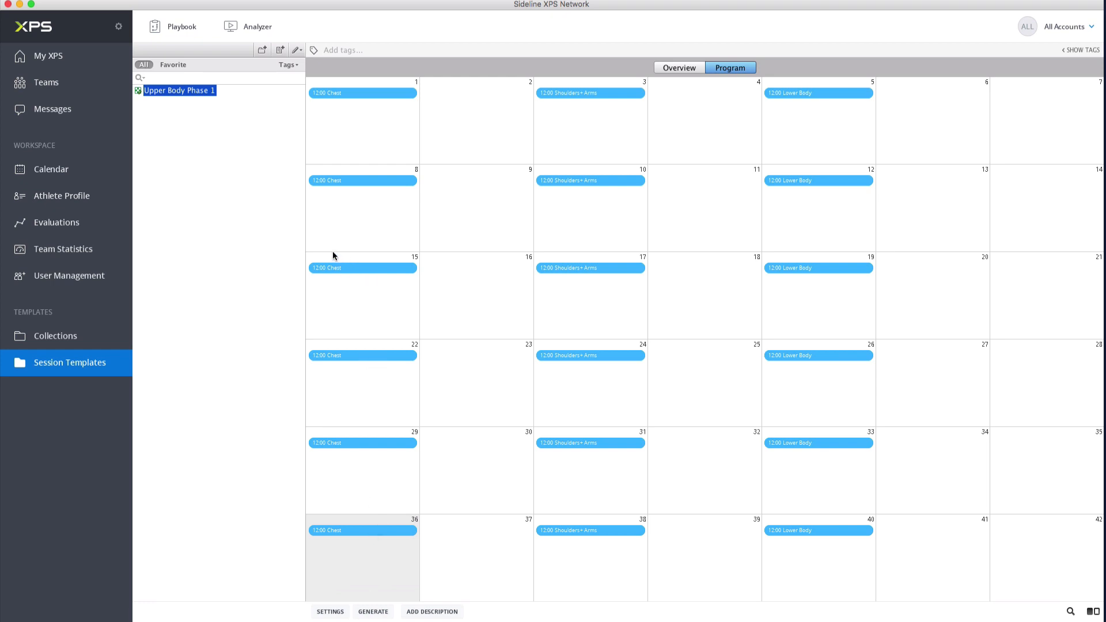
Step: Open the day 1 Chest workout and bring up the periodization of Bench Press Barbell
{"action": "left_click", "coordinate": [363, 94]}
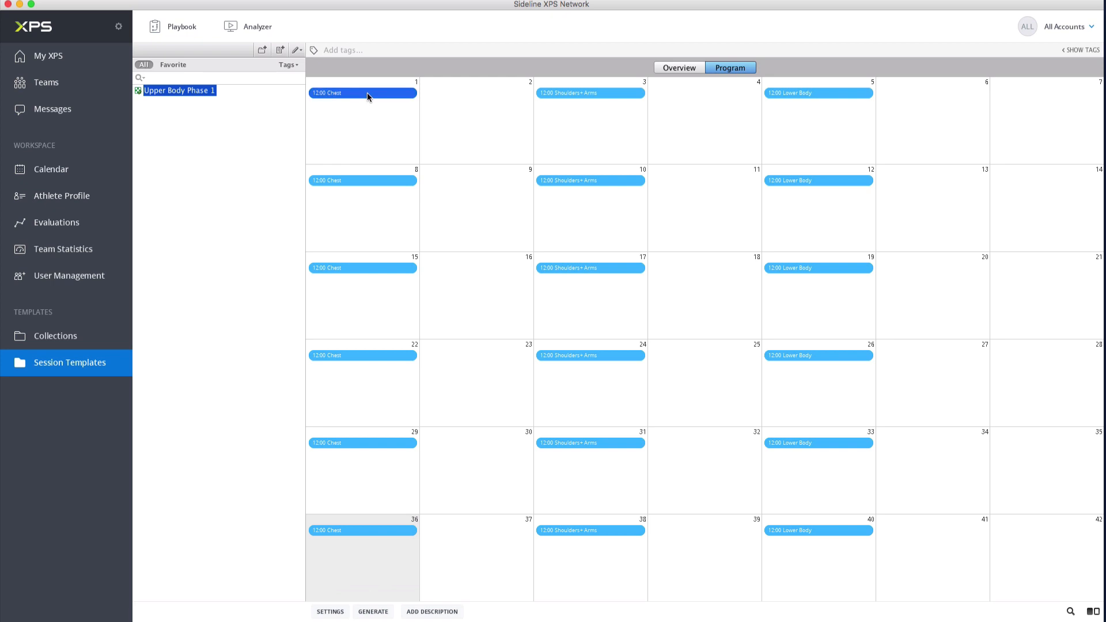
{"action": "double_click", "coordinate": [368, 95]}
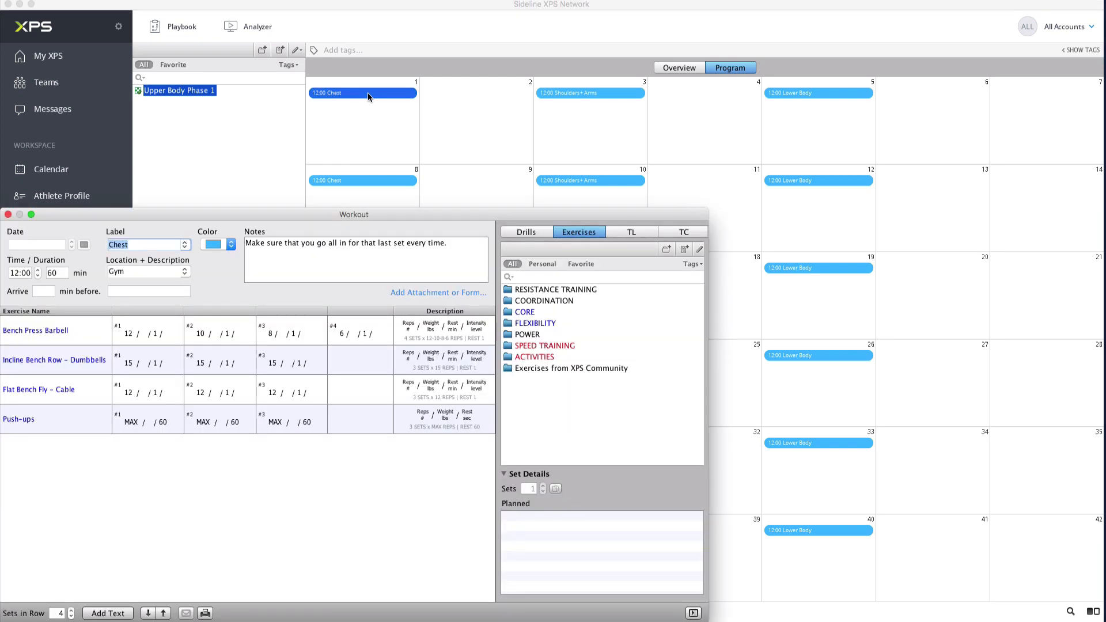
{"action": "left_click_drag", "start_coordinate": [311, 215], "coordinate": [392, 122]}
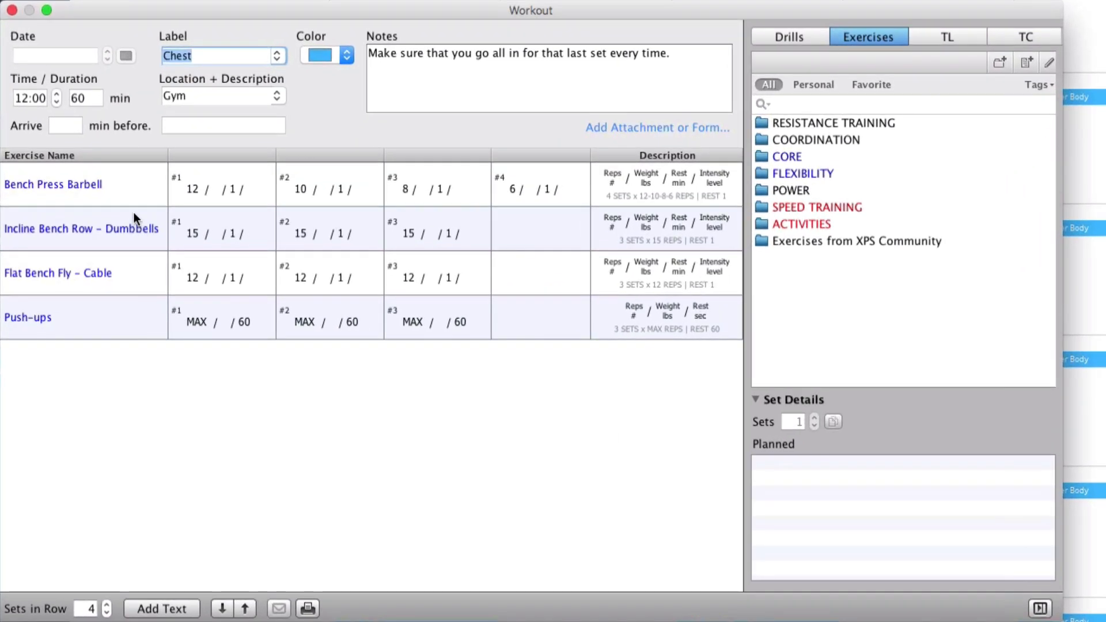
{"action": "left_click", "coordinate": [119, 191]}
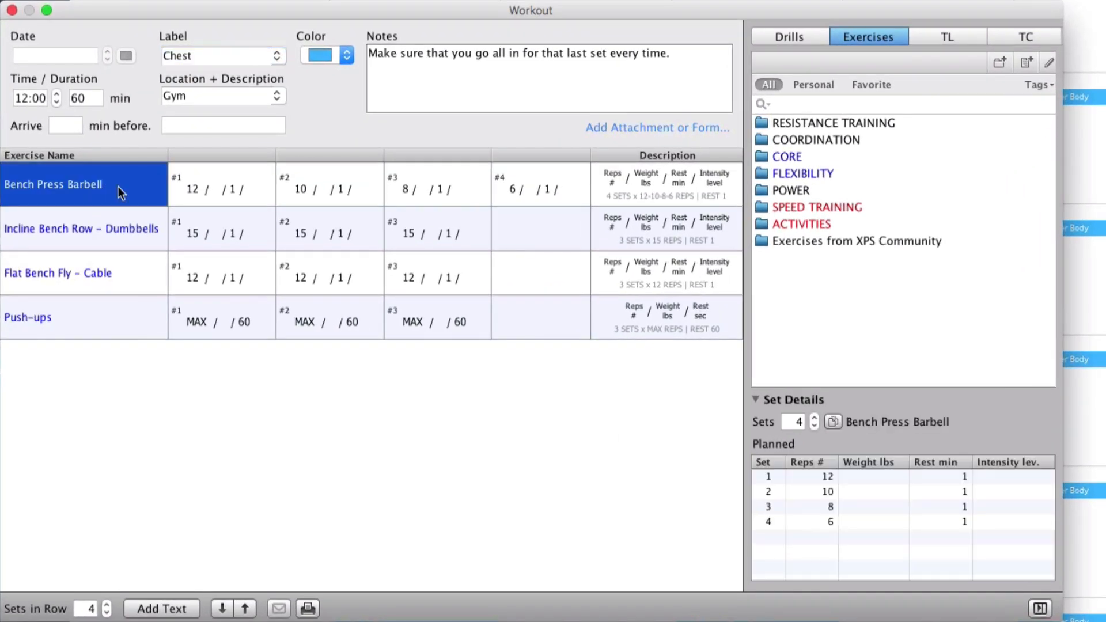
{"action": "right_click", "coordinate": [118, 185]}
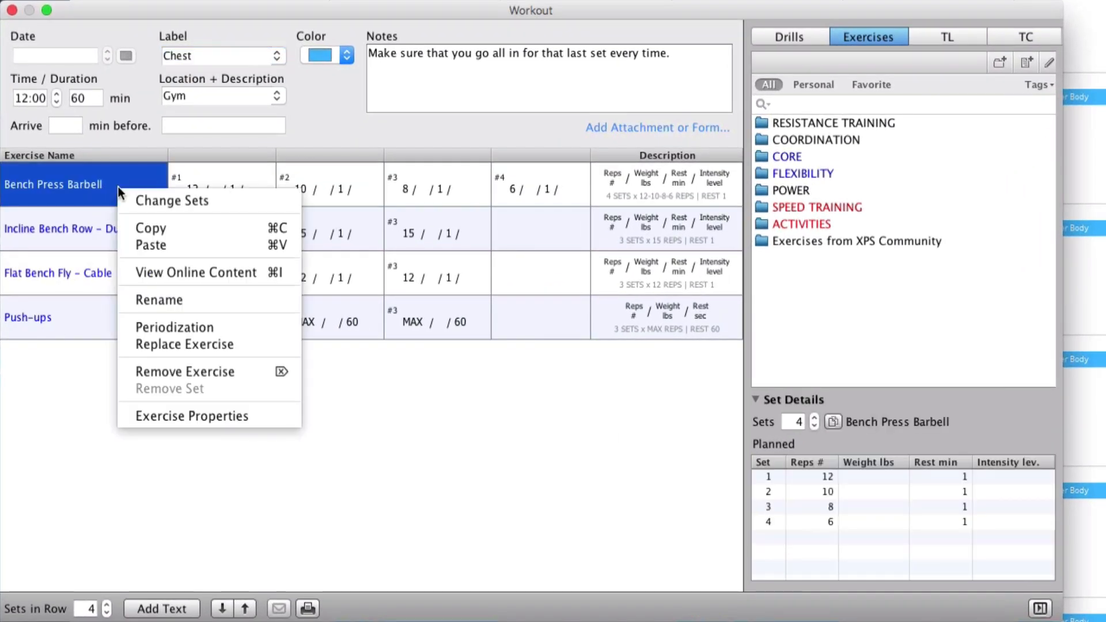
{"action": "left_click", "coordinate": [227, 320]}
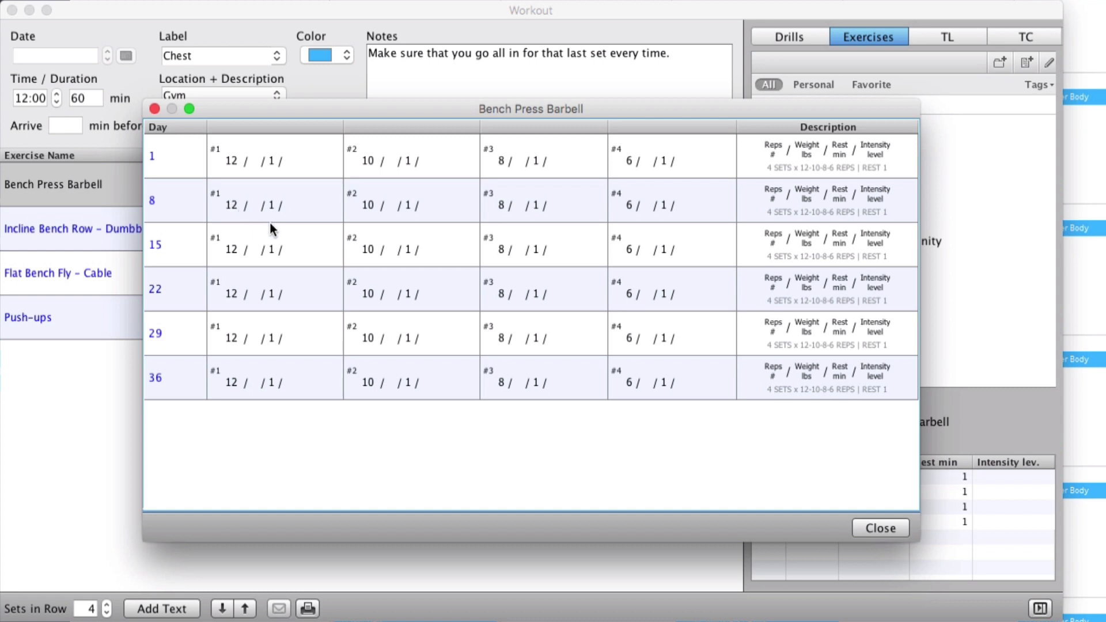
Step: For day 8, set the Bench Press Barbell reps to 10 in set 1 and 8 in set 2
{"action": "double_click", "coordinate": [235, 209]}
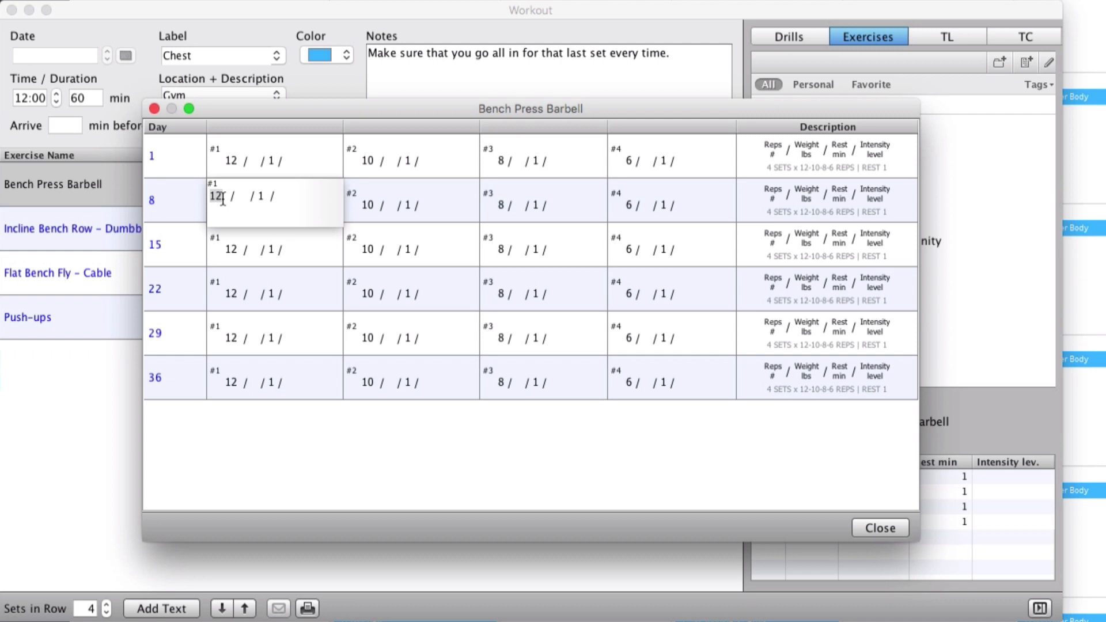
{"action": "type", "text": "10"}
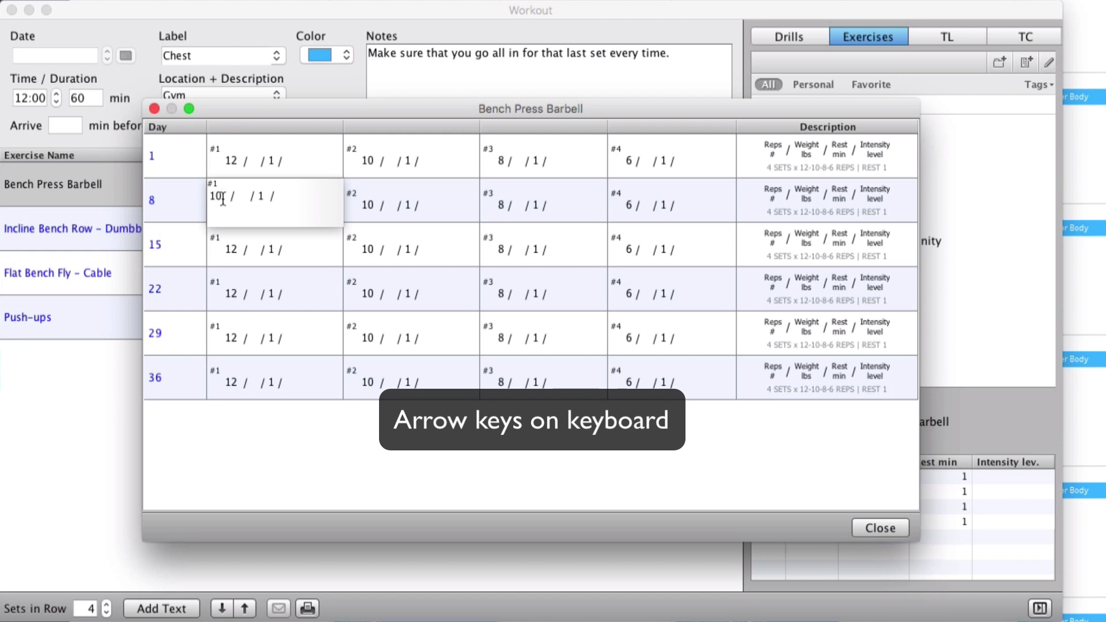
{"action": "key", "text": "Right"}
{"action": "type", "text": "8"}
{"action": "key", "text": "Right"}
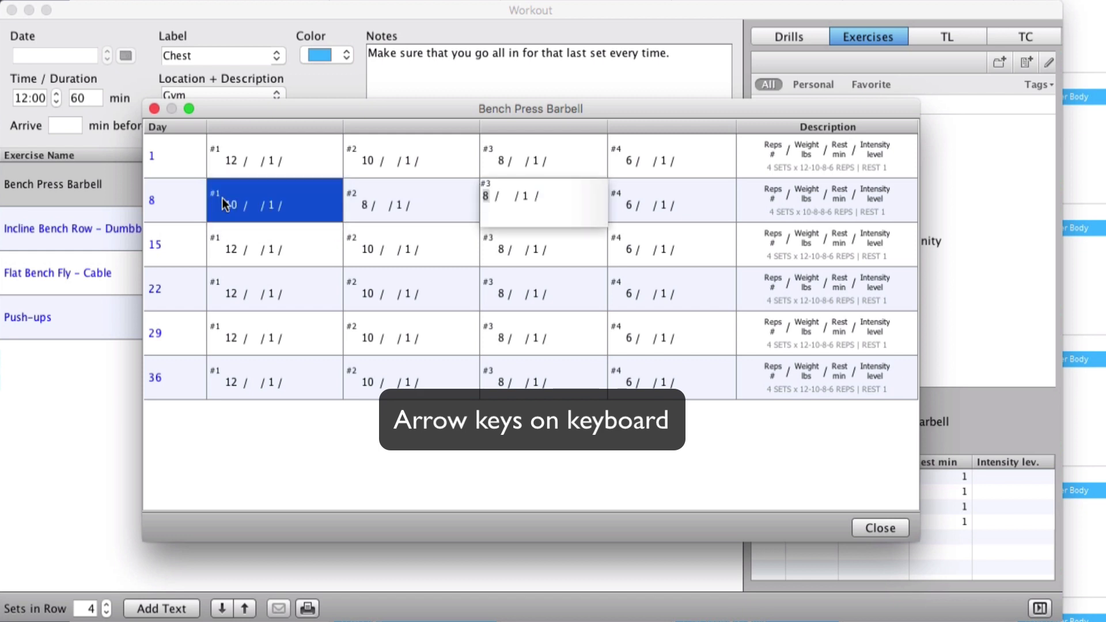
{"action": "key", "text": "Right"}
Step: Set the day 15 reps to 8, 6, 6 and 4 for sets 1 to 4
{"action": "key", "text": "Right"}
{"action": "type", "text": "8"}
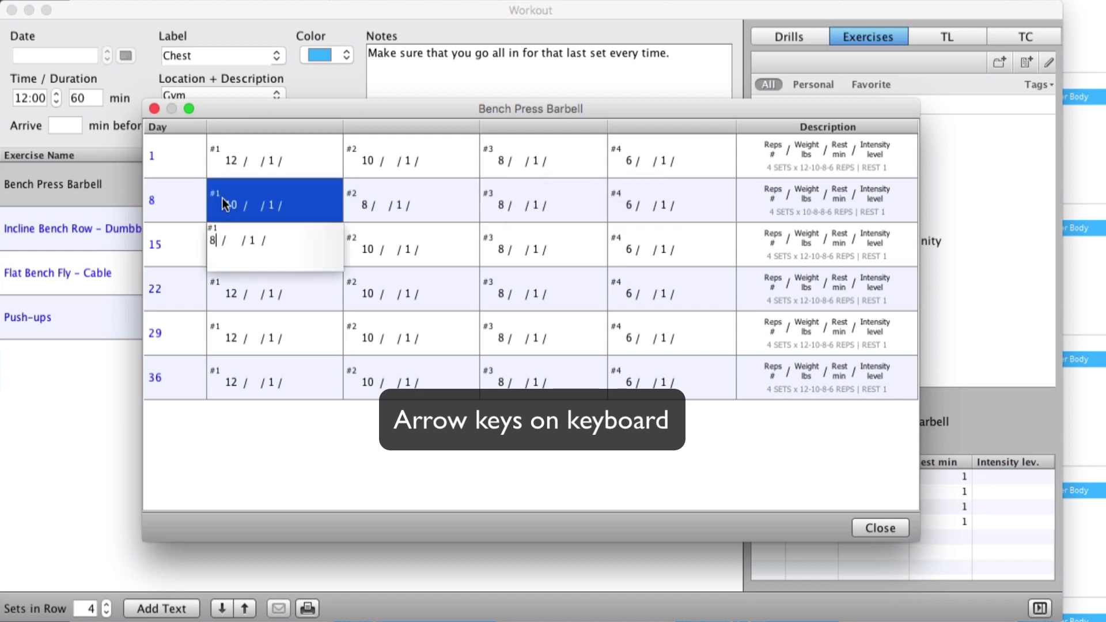
{"action": "key", "text": "Right"}
{"action": "type", "text": "6"}
{"action": "key", "text": "Right"}
{"action": "type", "text": "6"}
Step: Set the reps to 8-8-6-4 on day 22, 6-6-6-4 on day 29 and 3-3-3-2 on day 36
{"action": "key", "text": "Right"}
{"action": "type", "text": "4"}
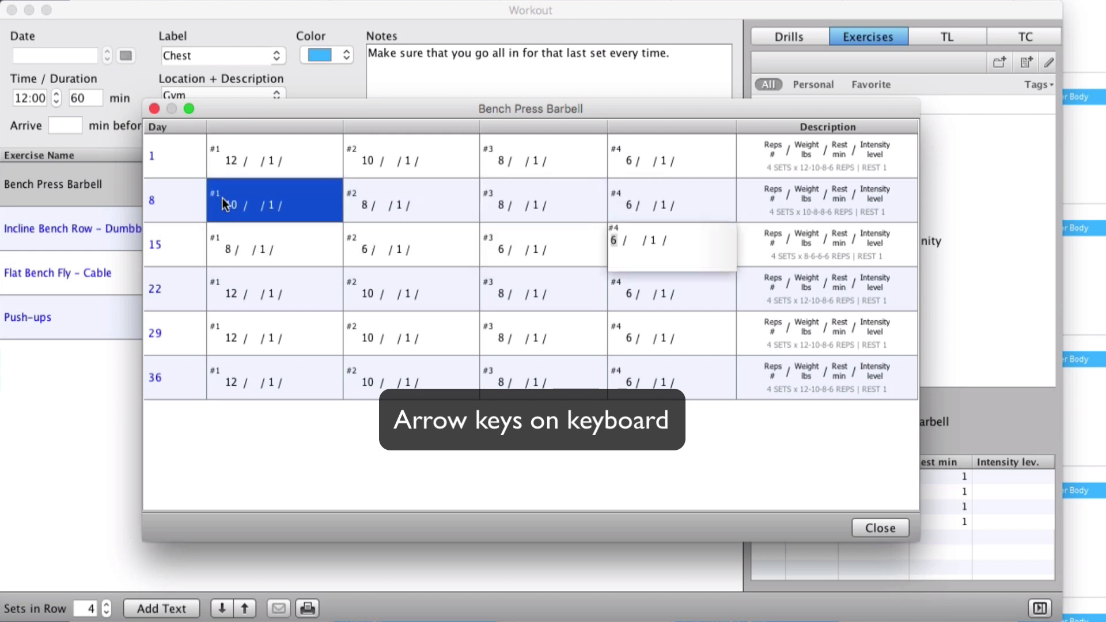
{"action": "key", "text": "Right"}
{"action": "type", "text": "2"}
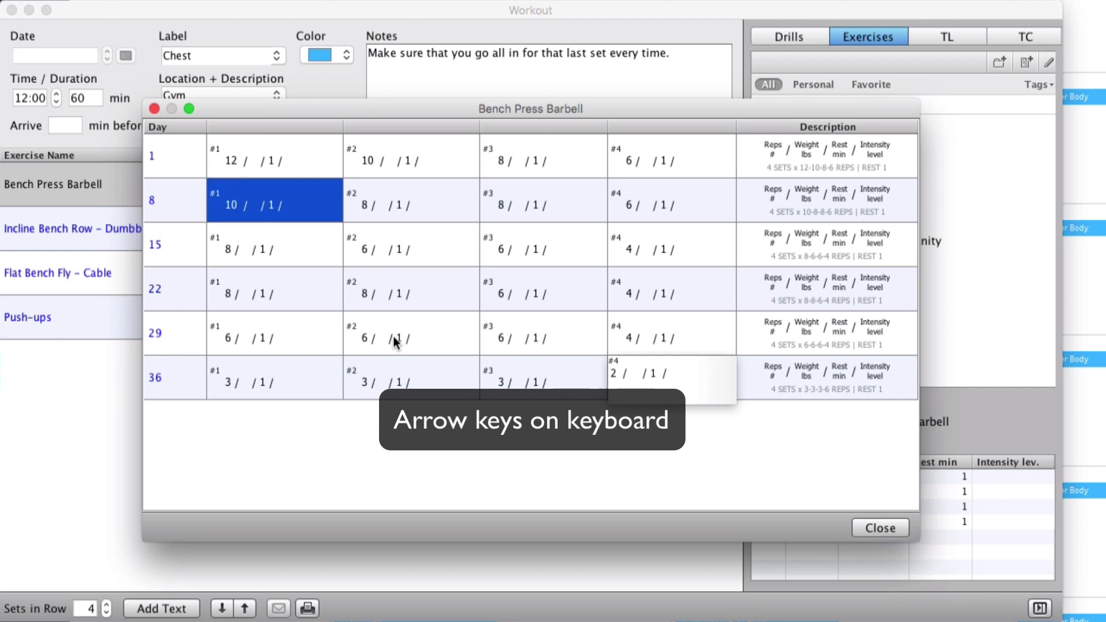
{"action": "left_click", "coordinate": [270, 167]}
Step: Set the rest to 2 min for sets 3 and 4 of day 8
{"action": "left_click", "coordinate": [273, 167]}
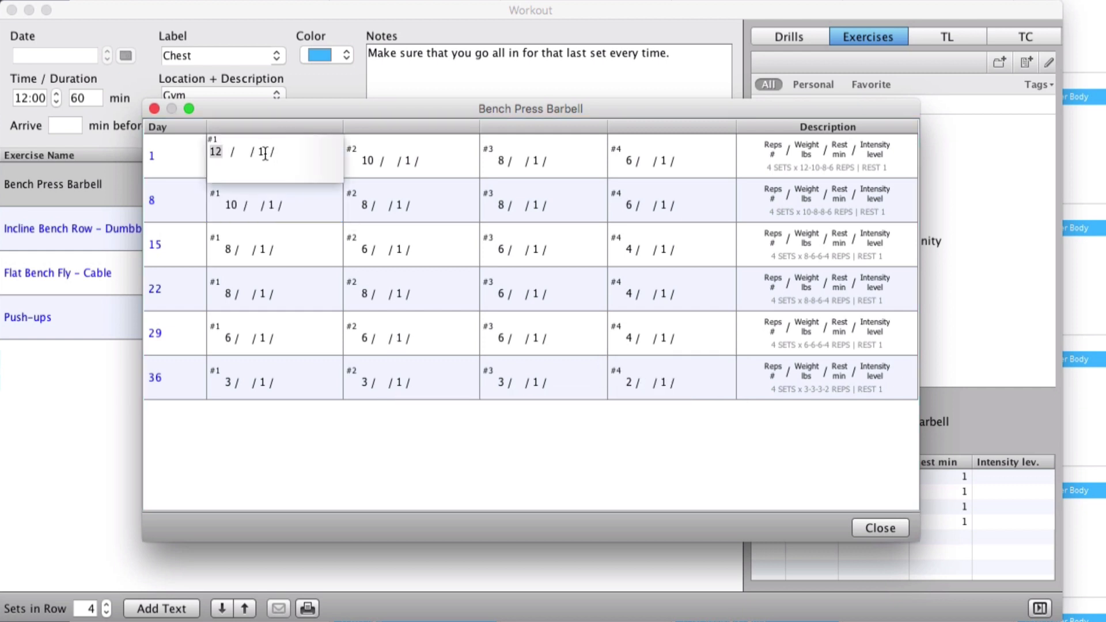
{"action": "key", "text": "Right"}
{"action": "key", "text": "Right"}
{"action": "key", "text": "Right"}
{"action": "key", "text": "Right"}
{"action": "key", "text": "Right"}
{"action": "key", "text": "Right"}
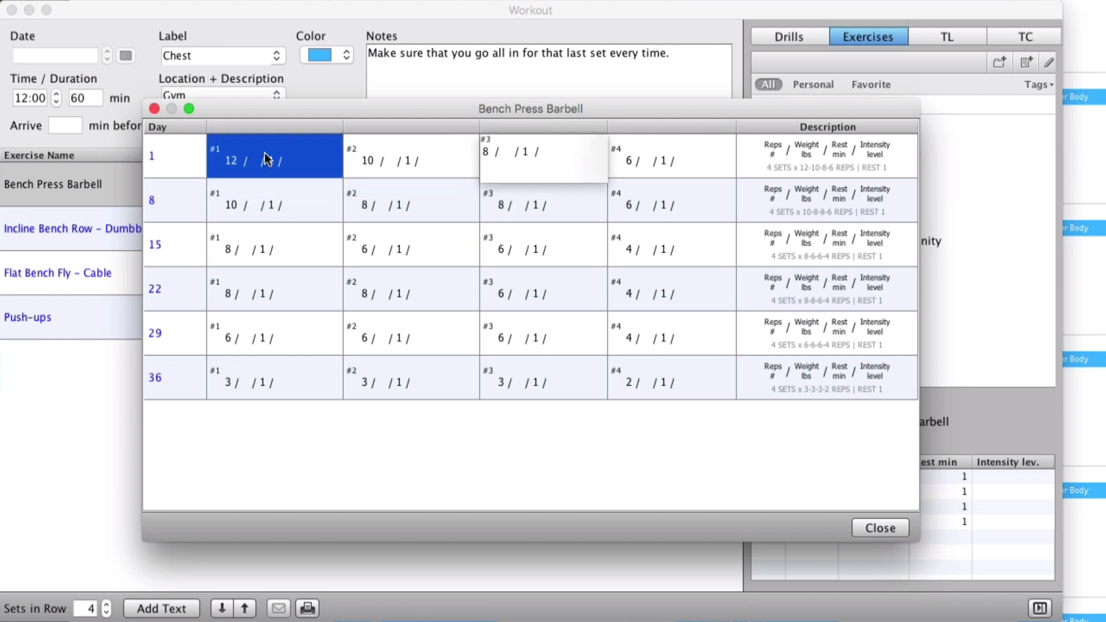
{"action": "key", "text": "Right"}
{"action": "key", "text": "Right"}
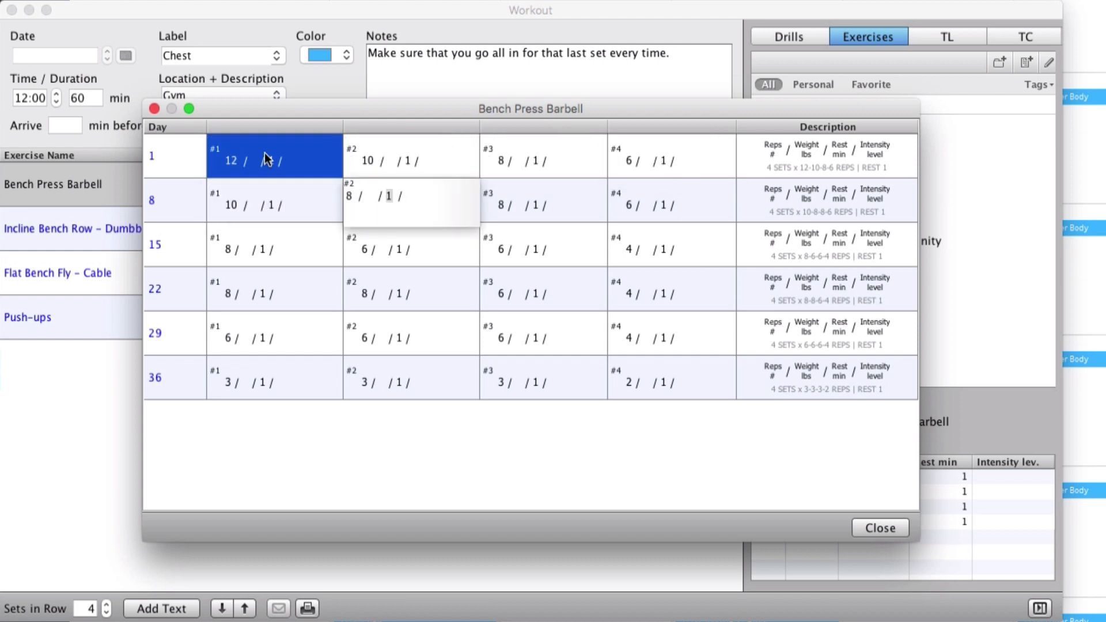
{"action": "type", "text": "2"}
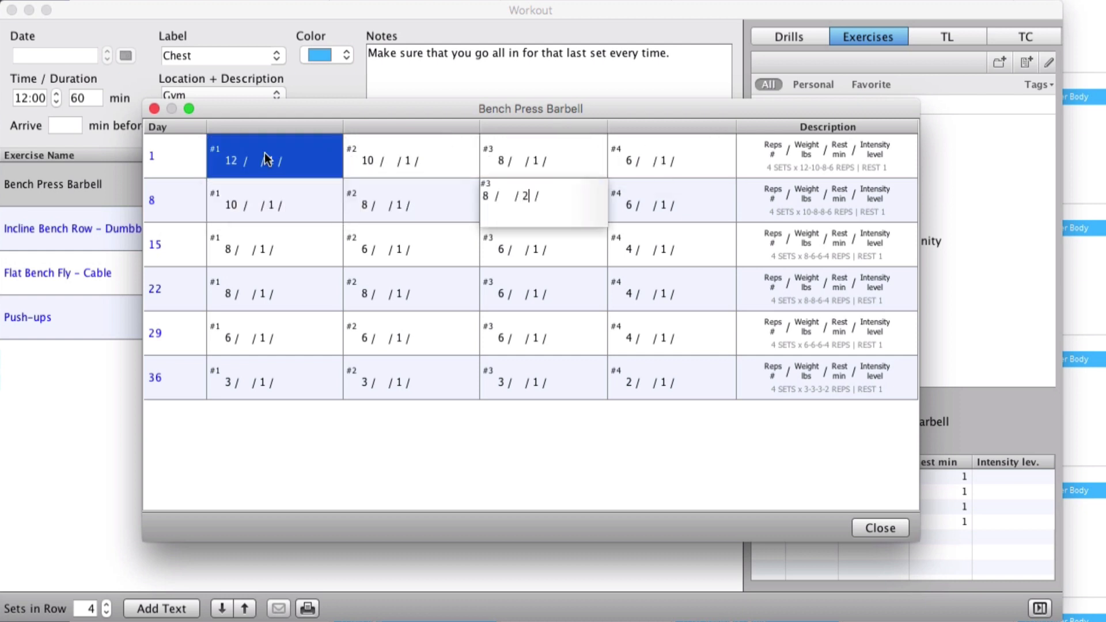
{"action": "key", "text": "Right"}
{"action": "type", "text": "2"}
Step: Set the day 15 rest to 2 min for sets 1 to 3 and 3 min for set 4
{"action": "key", "text": "Right"}
{"action": "type", "text": "2"}
{"action": "key", "text": "Right"}
{"action": "type", "text": "2"}
Step: Set the day 22 rest to 3 min for sets 1 and 2 and 4 min for sets 3 and 4
{"action": "key", "text": "Right"}
{"action": "type", "text": "2"}
{"action": "key", "text": "Right"}
{"action": "type", "text": "3"}
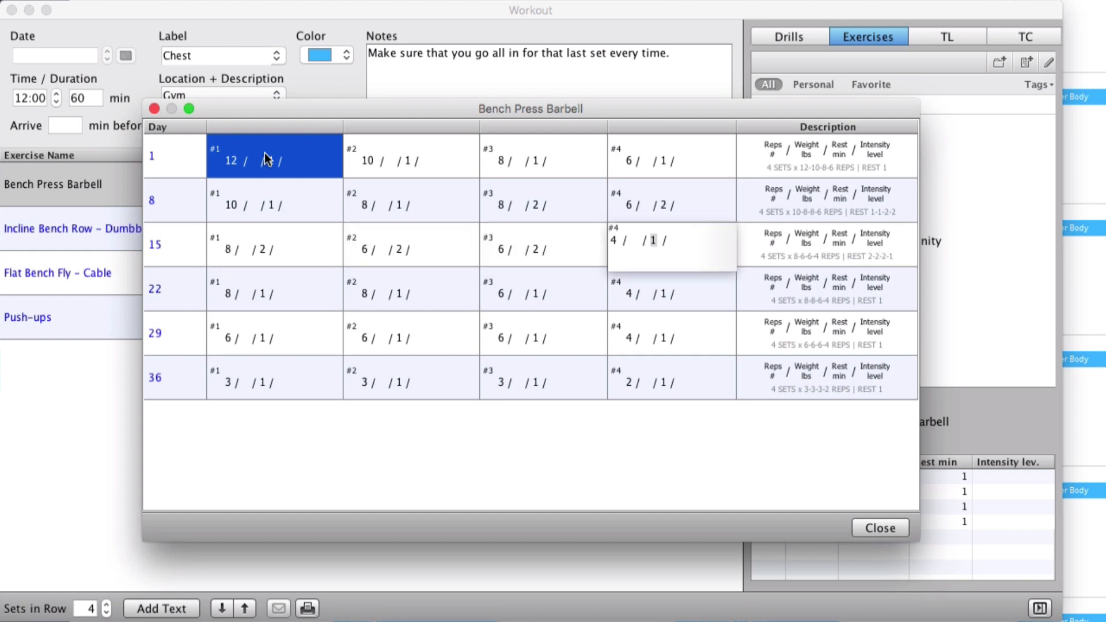
{"action": "key", "text": "Right"}
{"action": "type", "text": "3"}
{"action": "key", "text": "Right"}
{"action": "type", "text": "3"}
{"action": "key", "text": "Right"}
{"action": "type", "text": "4"}
{"action": "key", "text": "Right"}
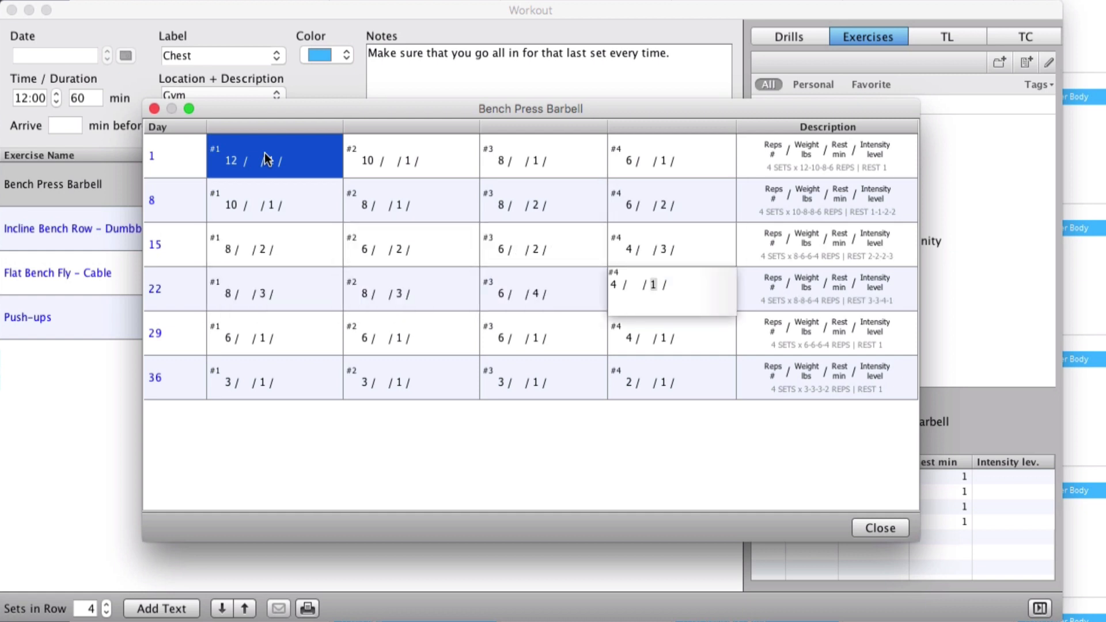
{"action": "type", "text": "4"}
Step: Add a fifth Bench Press Barbell set on days 8 and 29, and close the periodization and the workout
{"action": "key", "text": "Return"}
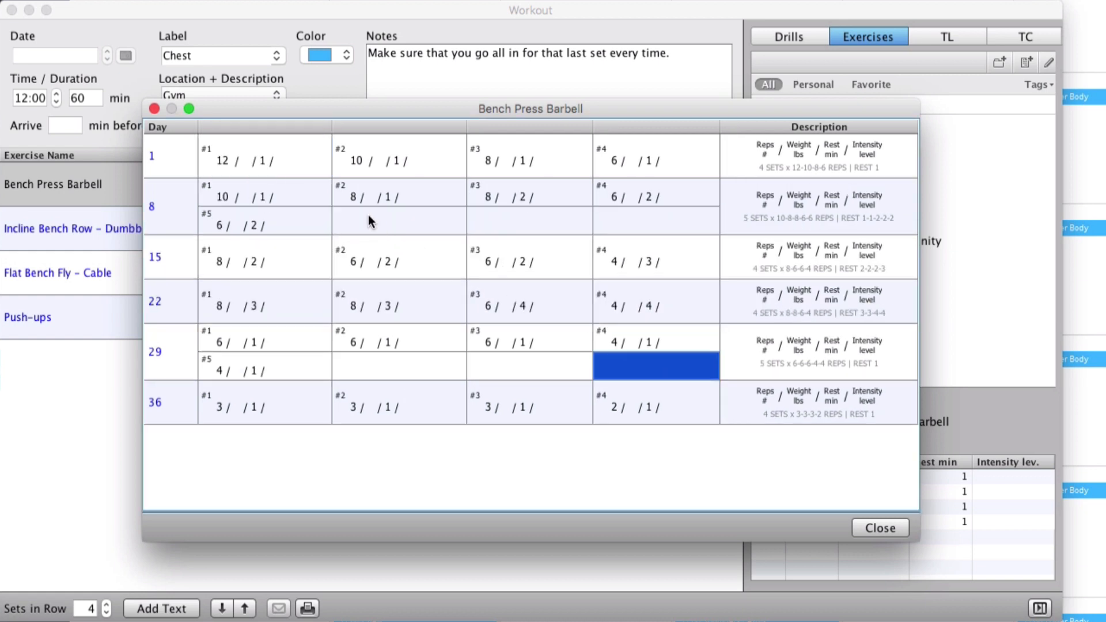
{"action": "left_click", "coordinate": [154, 109]}
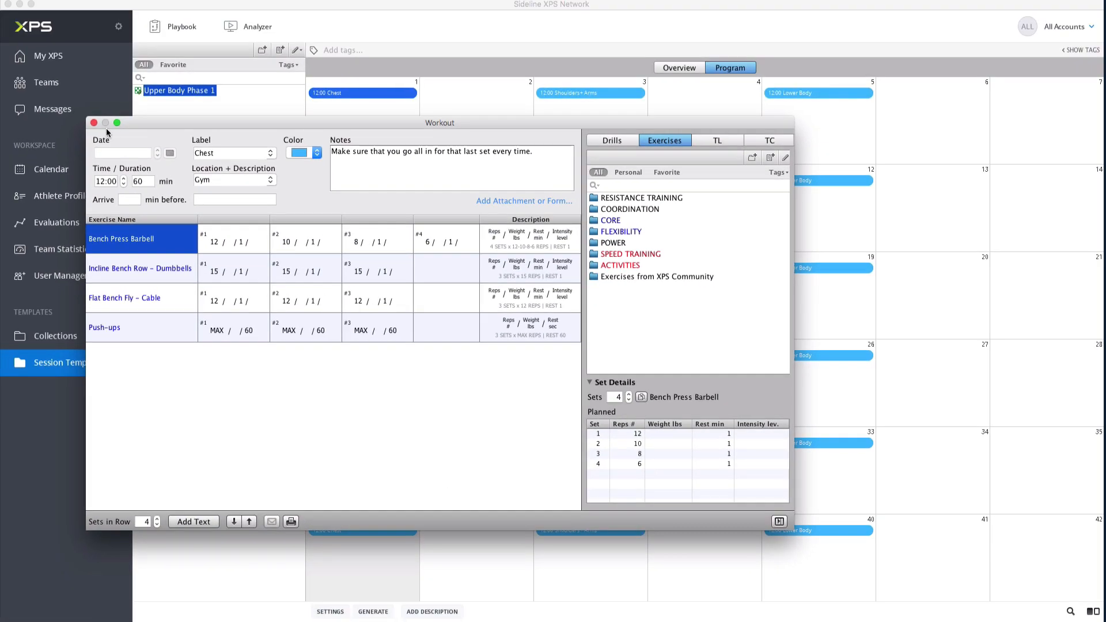
{"action": "left_click", "coordinate": [94, 123]}
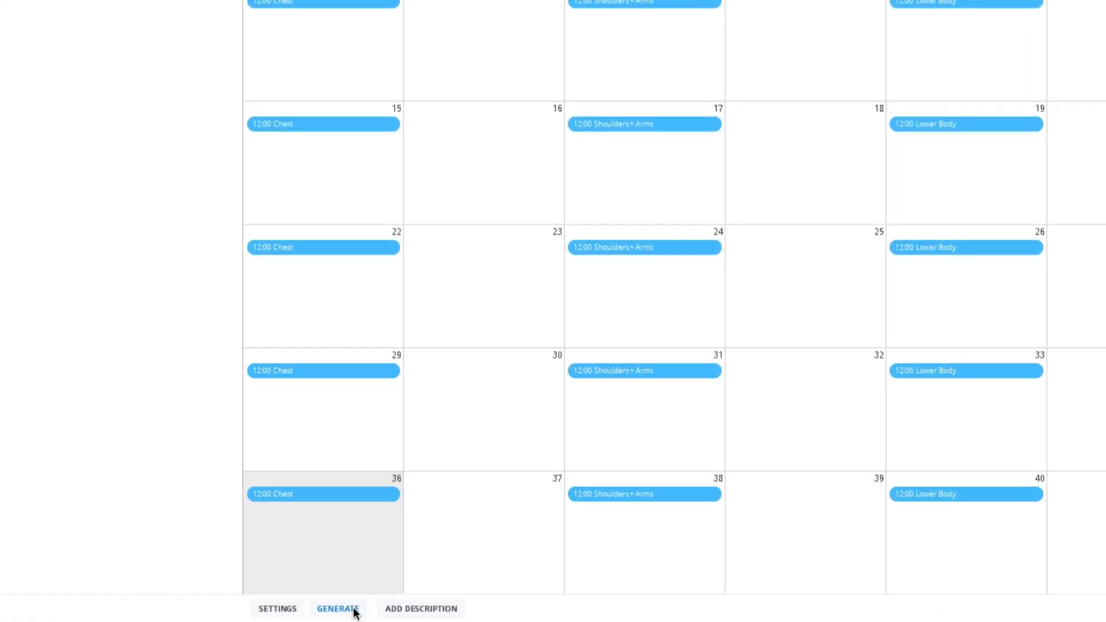
Step: Start generating the program and add the first, fourth and eighth A Team athletes to the selected athletes
{"action": "left_click", "coordinate": [355, 612]}
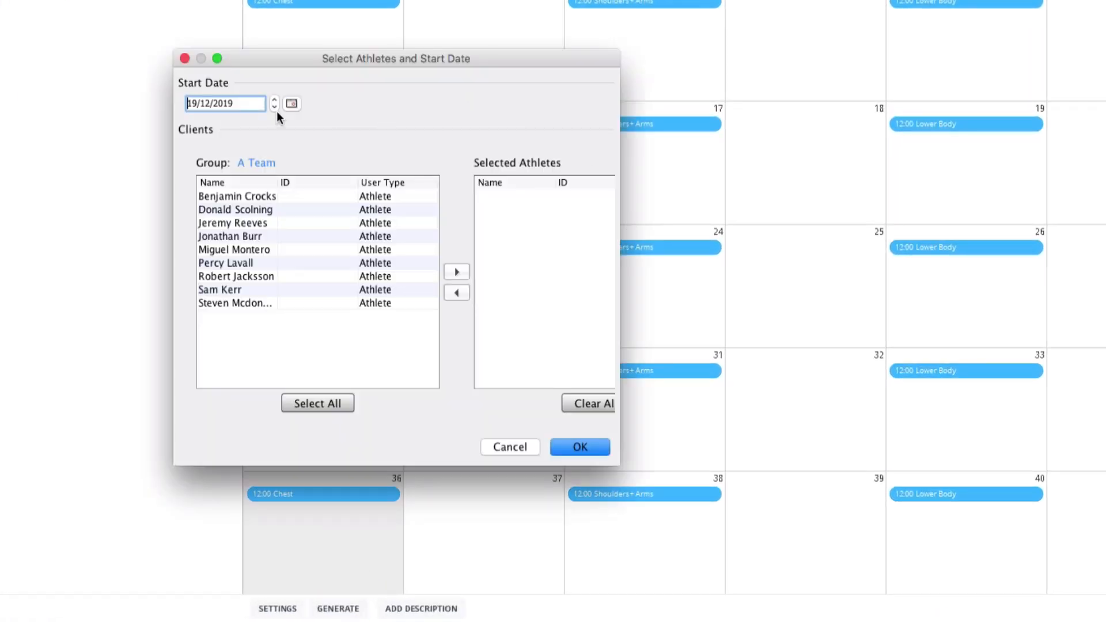
{"action": "left_click", "coordinate": [256, 162]}
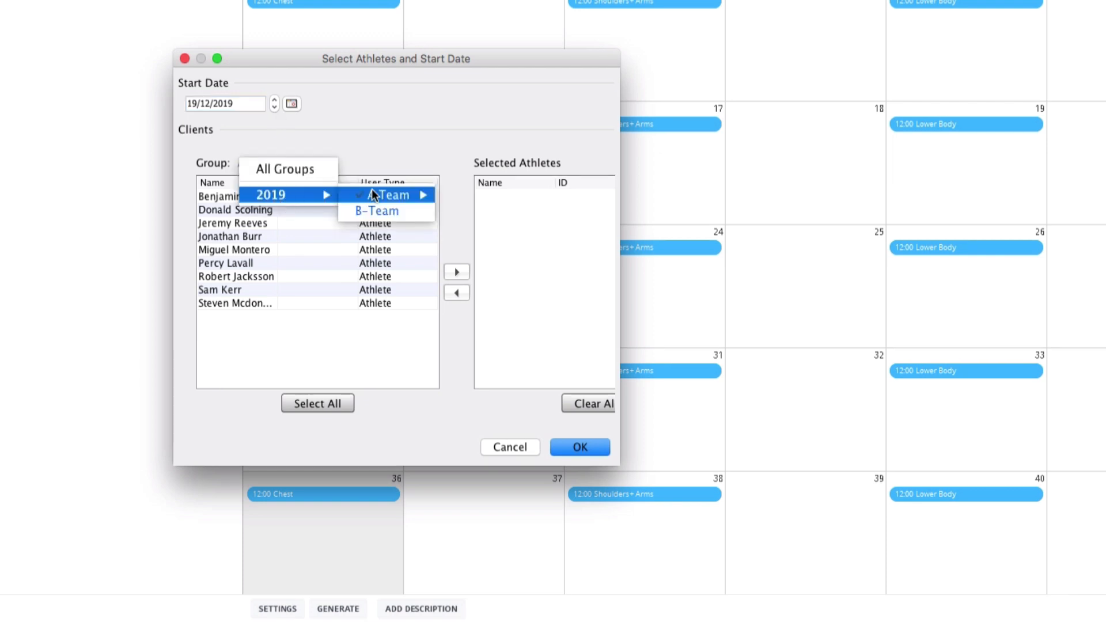
{"action": "mouse_move", "coordinate": [395, 193]}
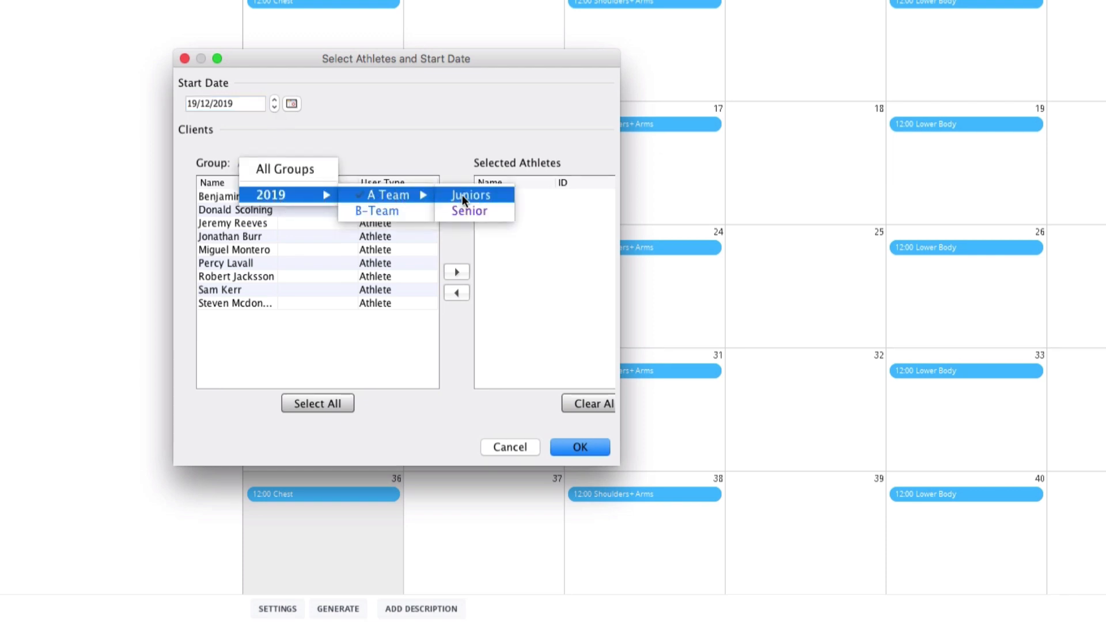
{"action": "left_click", "coordinate": [414, 127]}
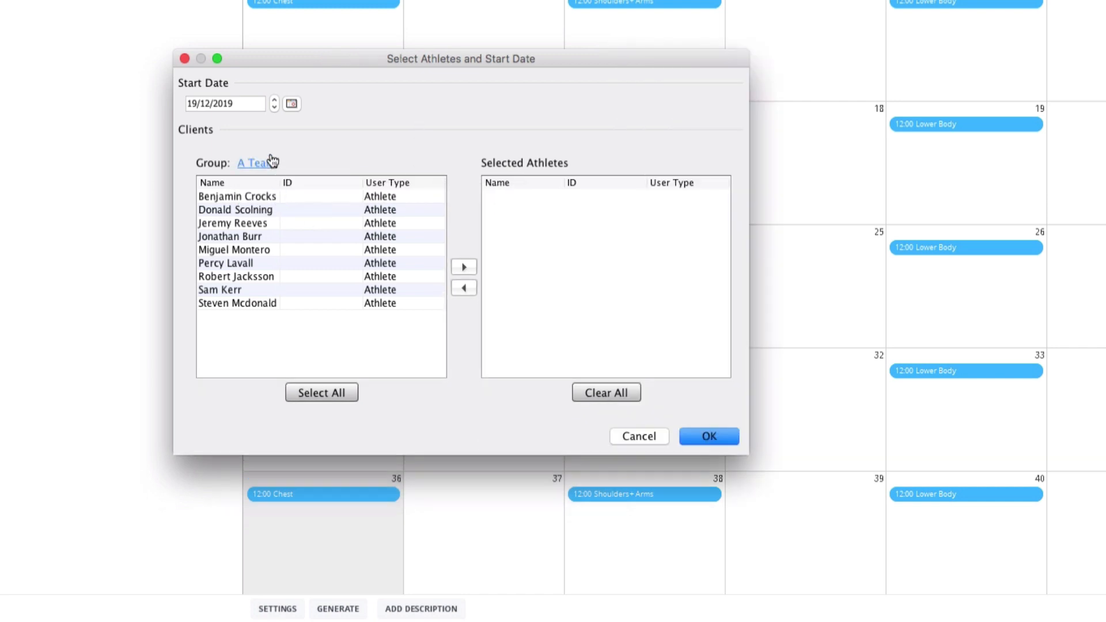
{"action": "left_click", "coordinate": [257, 198]}
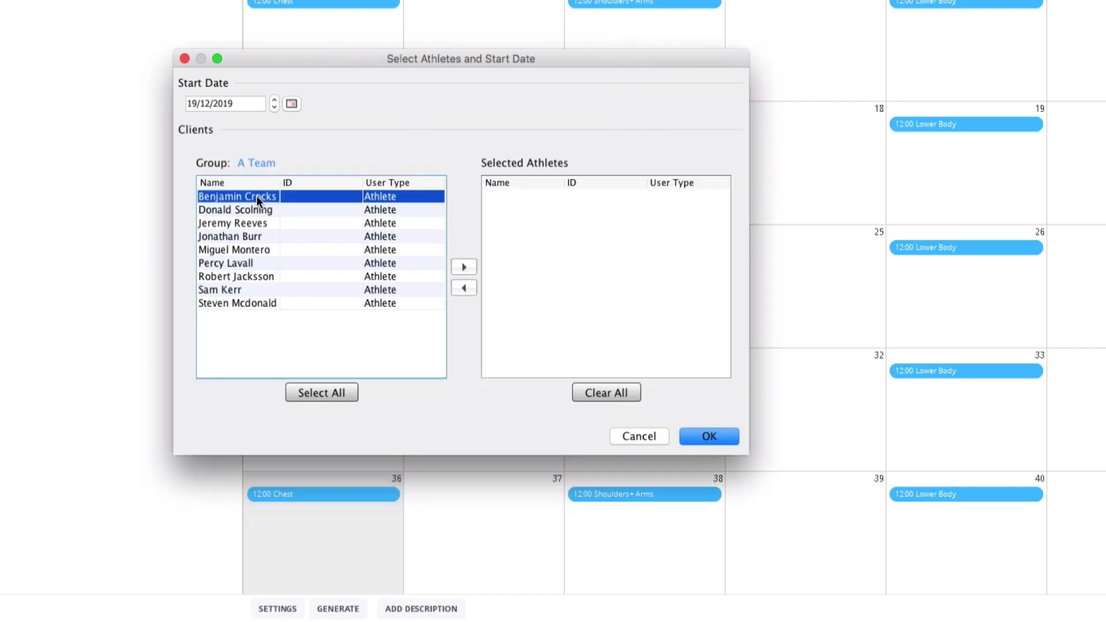
{"action": "left_click", "coordinate": [236, 233], "text": "super"}
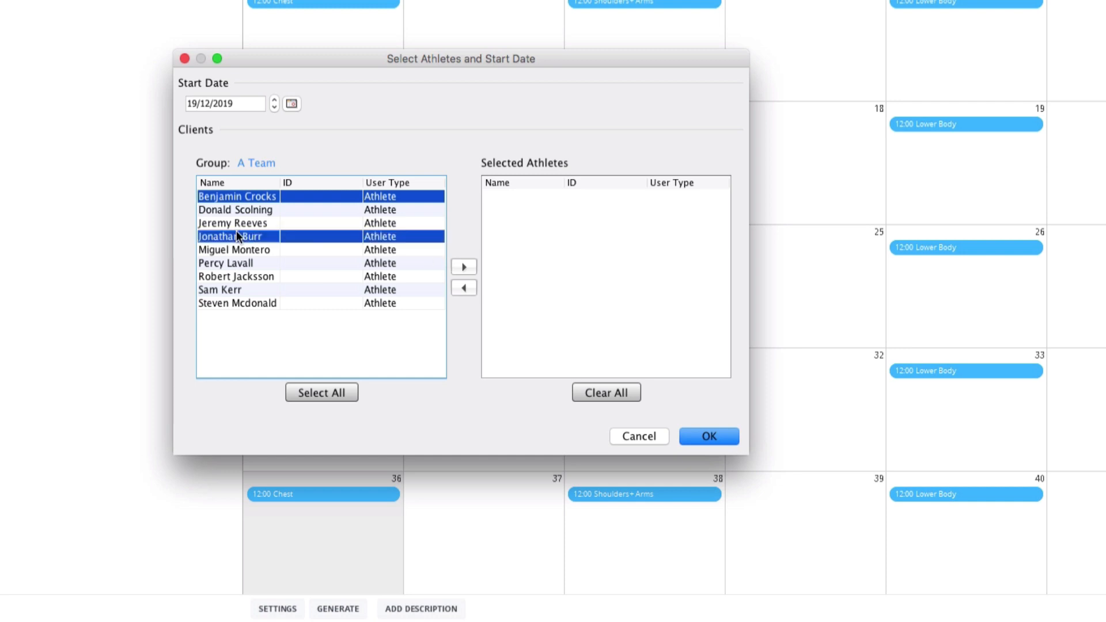
{"action": "left_click", "coordinate": [234, 286], "text": "super"}
{"action": "left_click", "coordinate": [466, 267]}
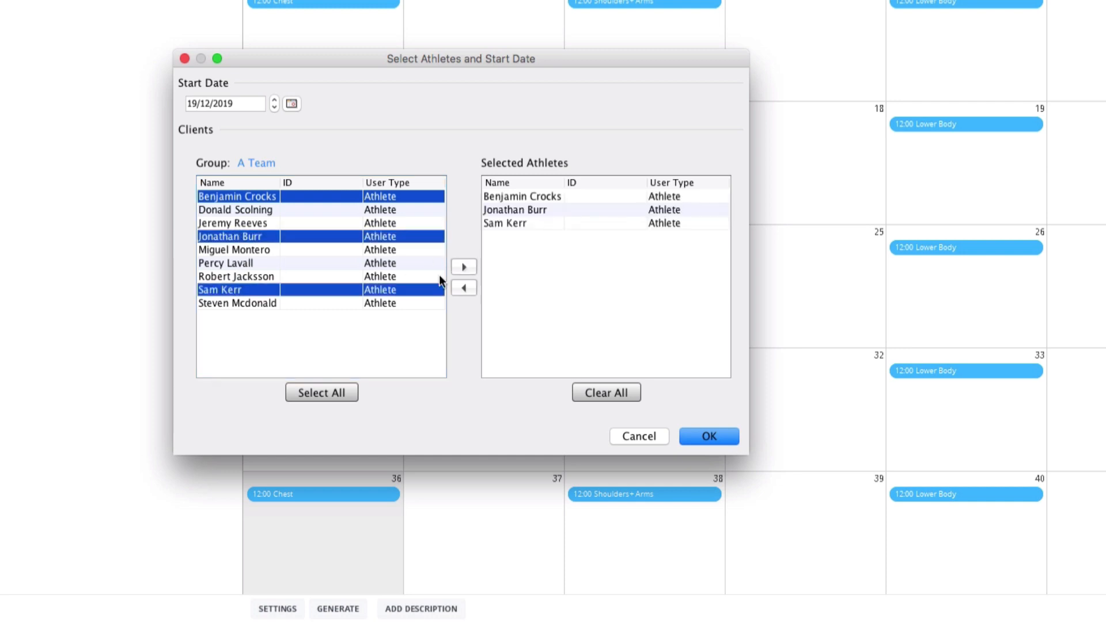
Step: Set the program's start date to 23/12/2019 and generate it for the selected athletes
{"action": "left_click", "coordinate": [290, 104]}
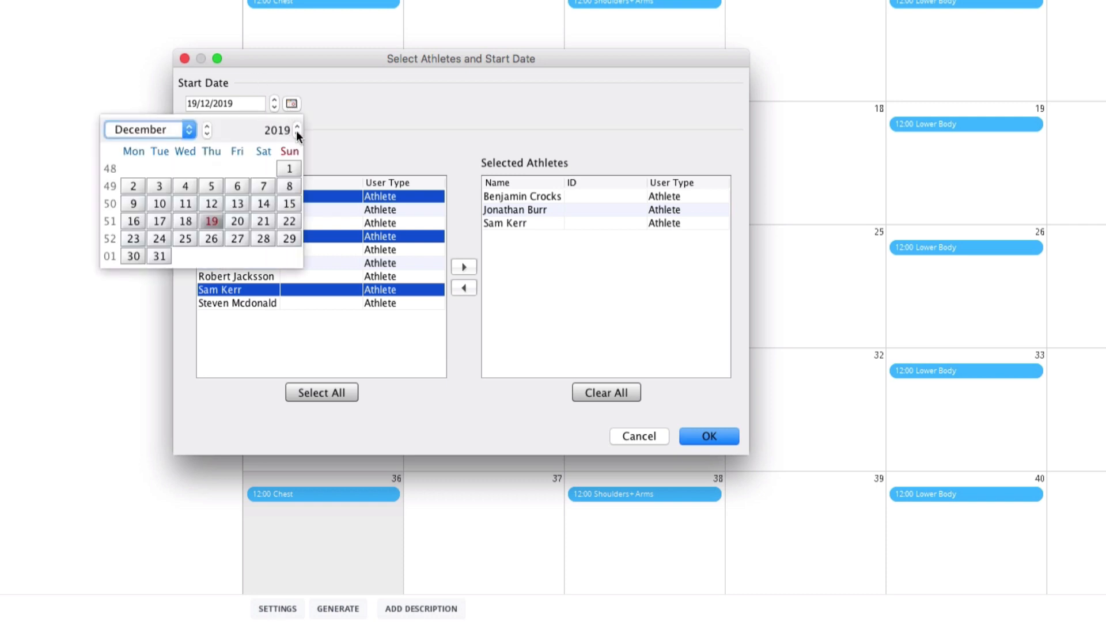
{"action": "left_click", "coordinate": [134, 239]}
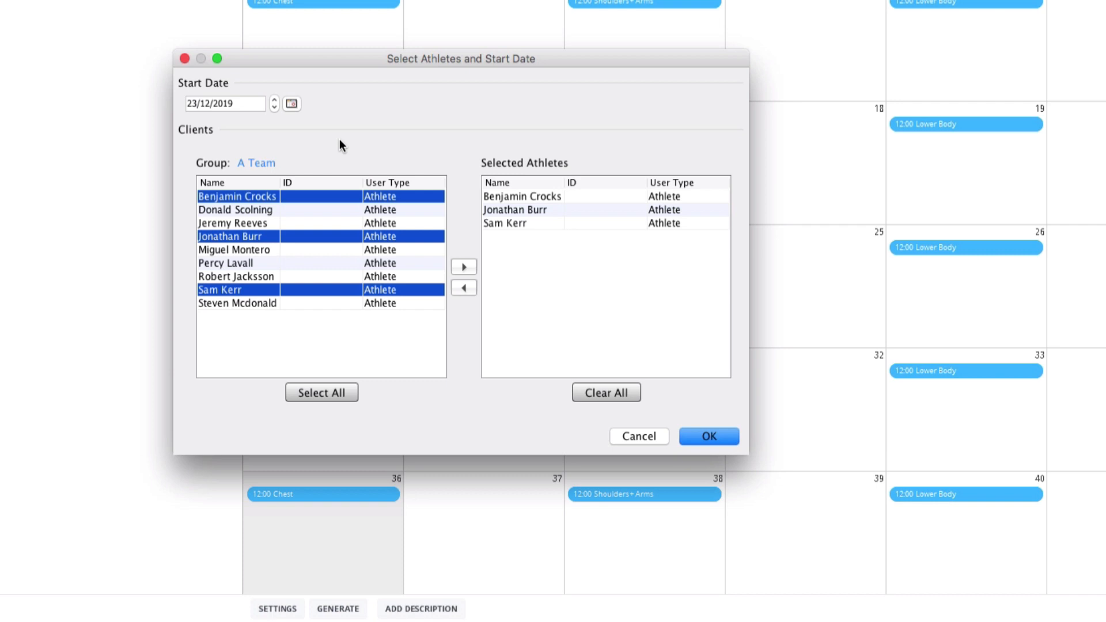
{"action": "left_click", "coordinate": [735, 437]}
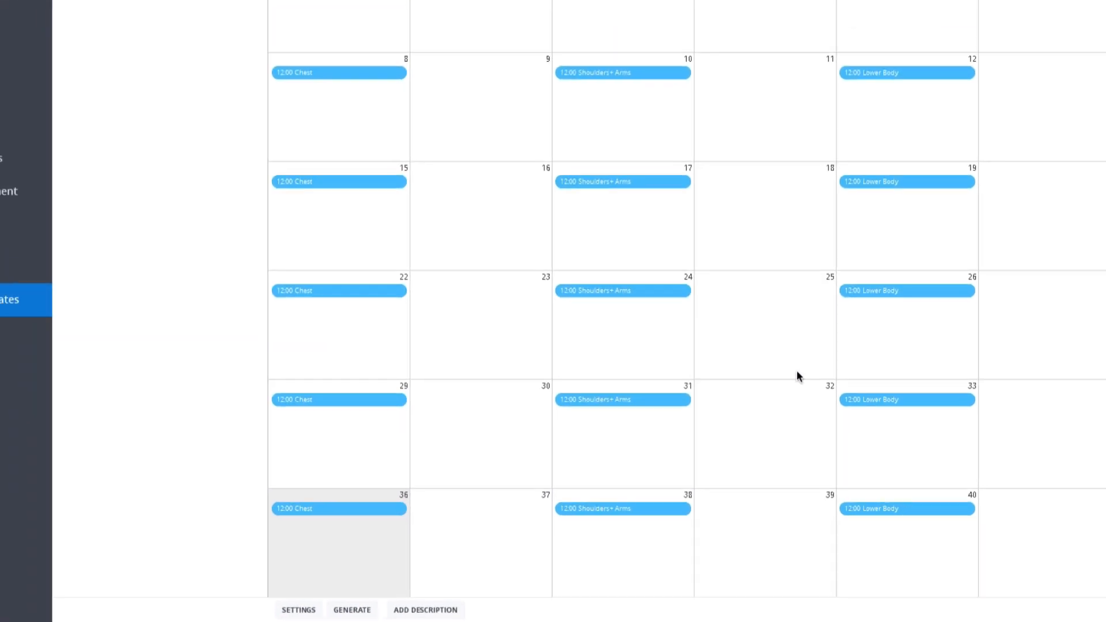
Step: Show the sessions of all A Team athletes in the calendar for January 2020
{"action": "left_click", "coordinate": [67, 170]}
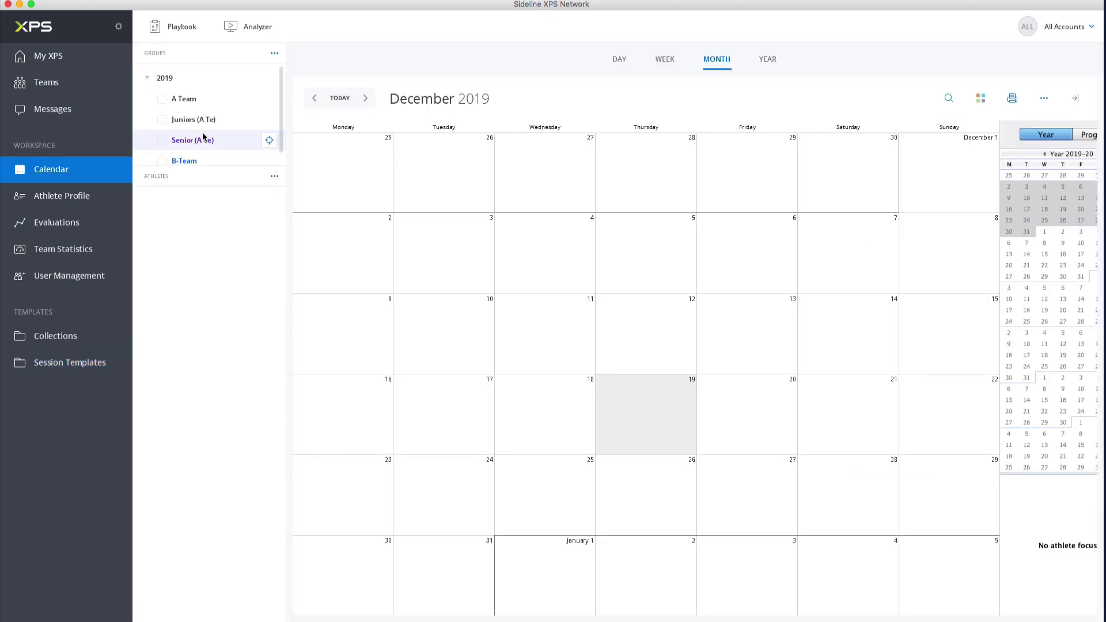
{"action": "left_click", "coordinate": [163, 102]}
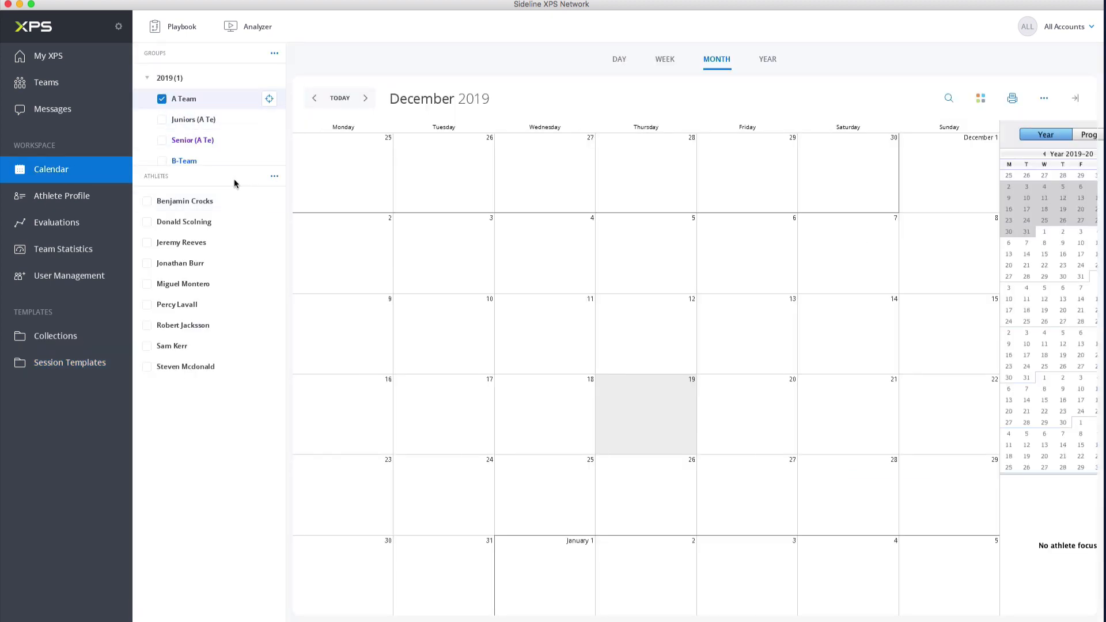
{"action": "left_click", "coordinate": [274, 176]}
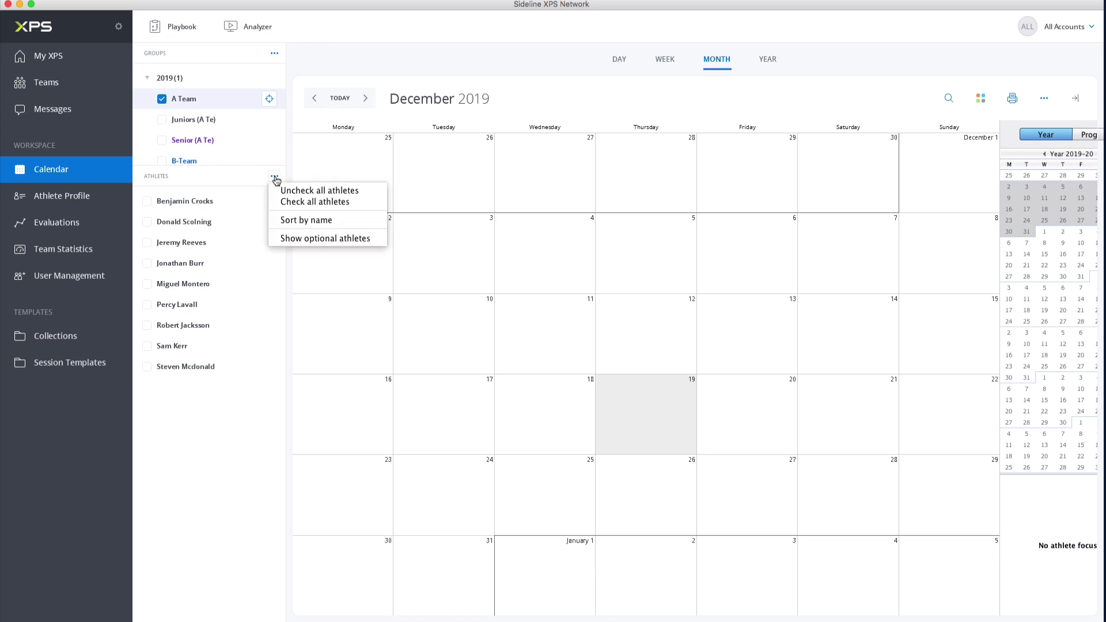
{"action": "left_click", "coordinate": [300, 202]}
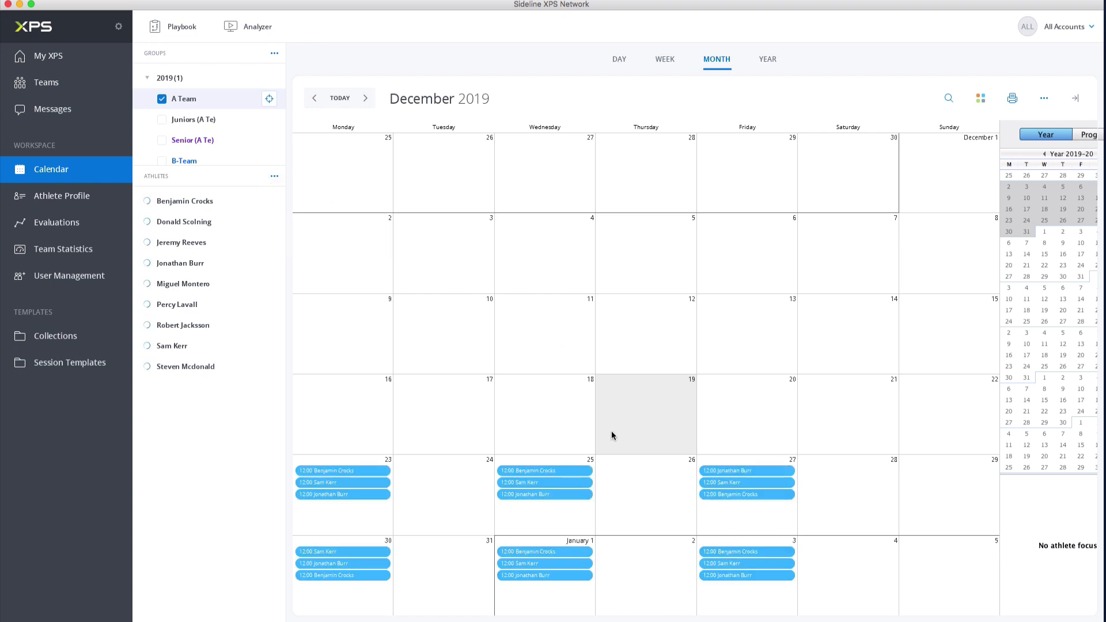
{"action": "left_click", "coordinate": [1064, 264]}
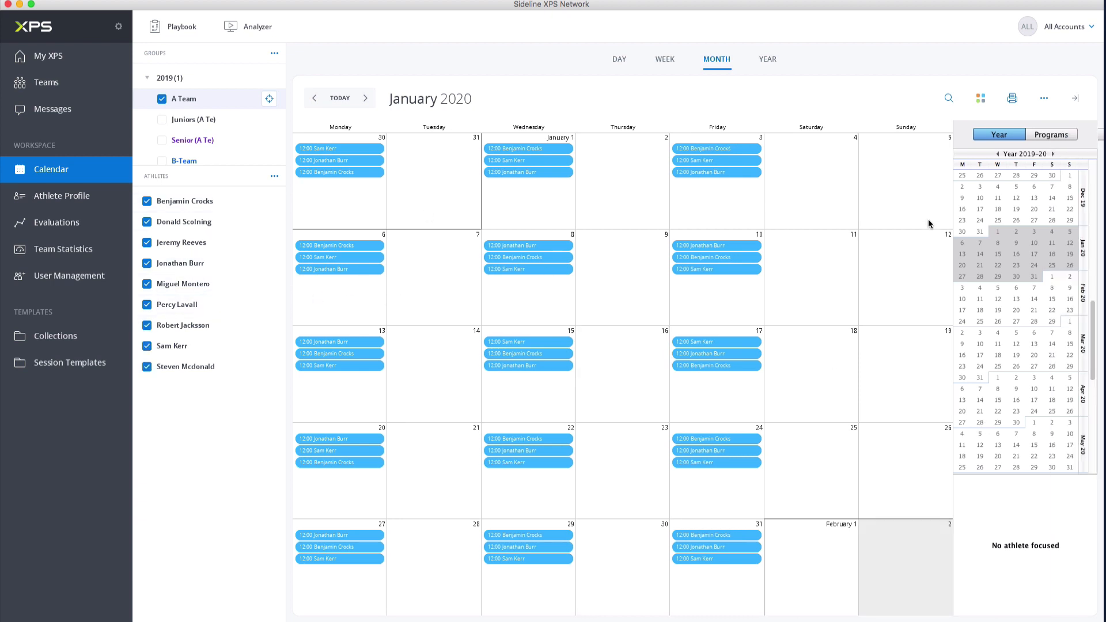
Step: Focus the calendar on the fifth A Team athlete and select the Upper Body Phase 1 program
{"action": "left_click", "coordinate": [1053, 138]}
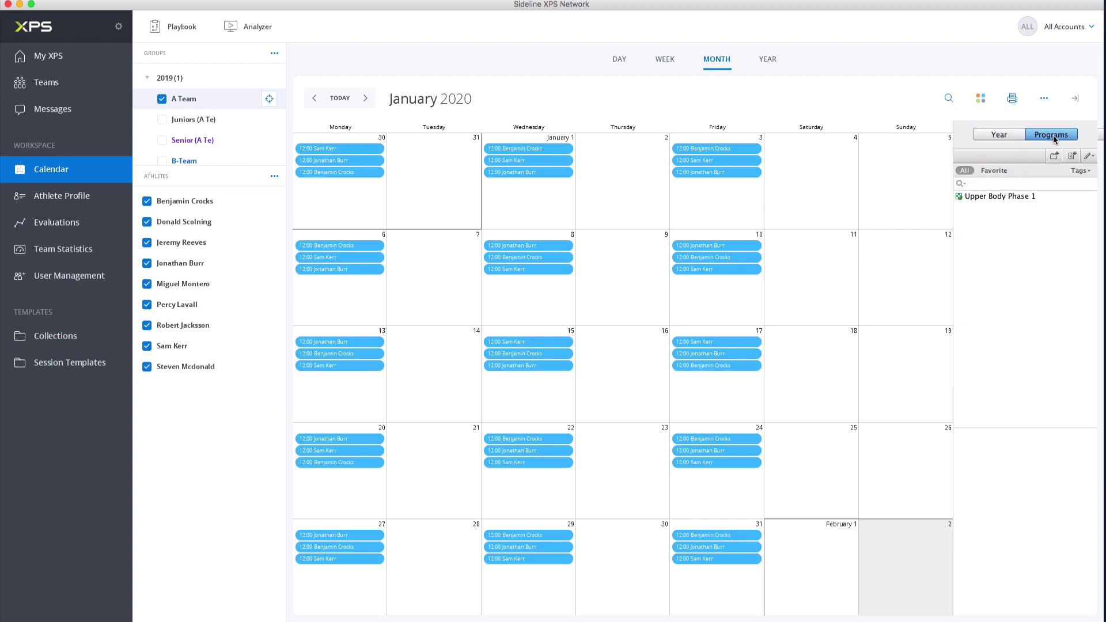
{"action": "left_click", "coordinate": [1002, 197]}
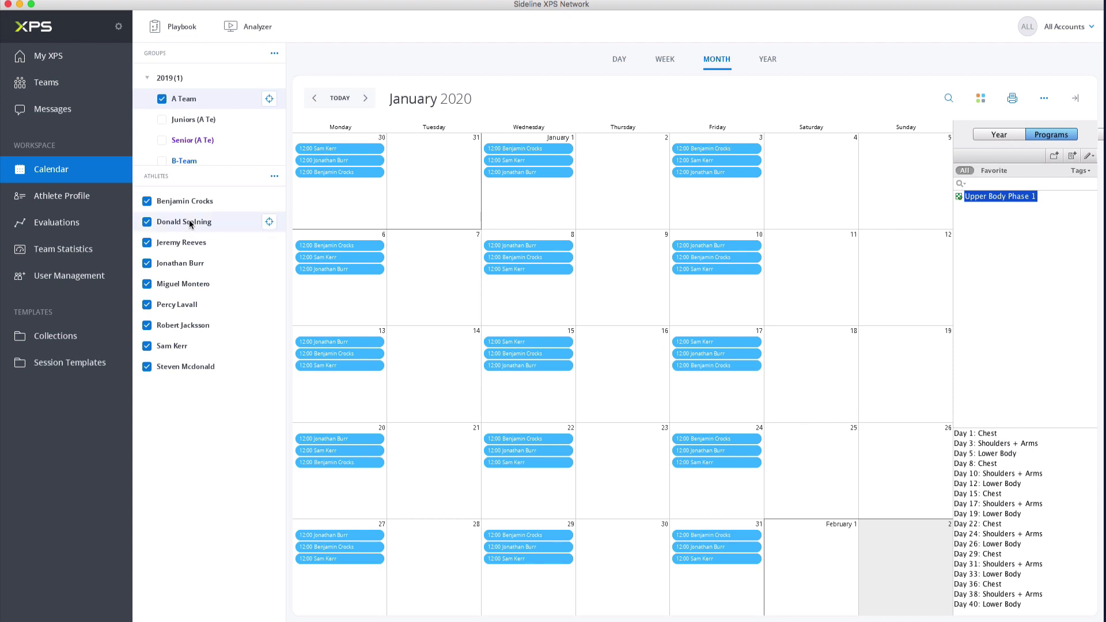
{"action": "left_click", "coordinate": [275, 176]}
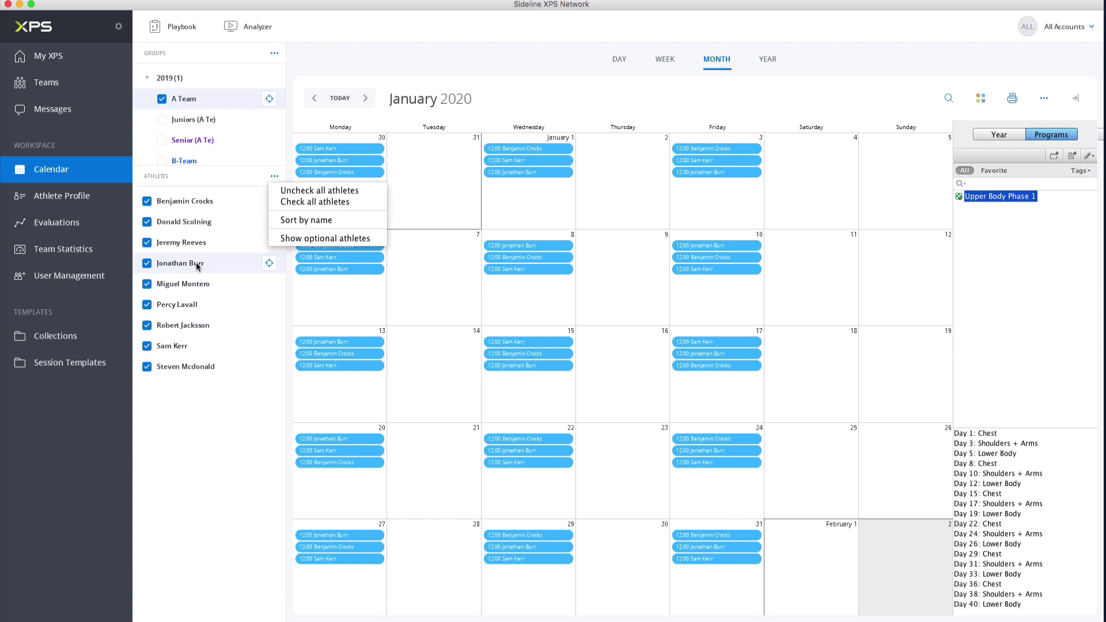
{"action": "left_click", "coordinate": [192, 284]}
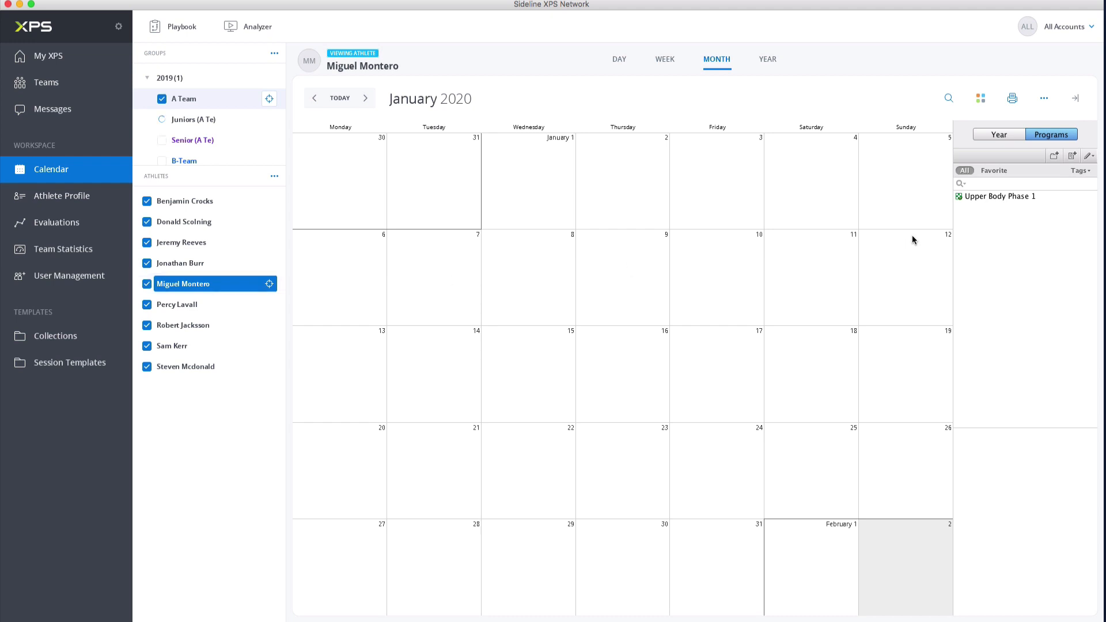
{"action": "left_click", "coordinate": [991, 197]}
{"action": "mouse_move", "coordinate": [991, 198]}
{"action": "left_mouse_down"}
{"action": "mouse_move", "coordinate": [1011, 198]}
{"action": "mouse_move", "coordinate": [354, 266]}
{"action": "mouse_move", "coordinate": [487, 262]}
{"action": "mouse_move", "coordinate": [982, 190]}
{"action": "mouse_move", "coordinate": [986, 199]}
{"action": "left_mouse_up"}
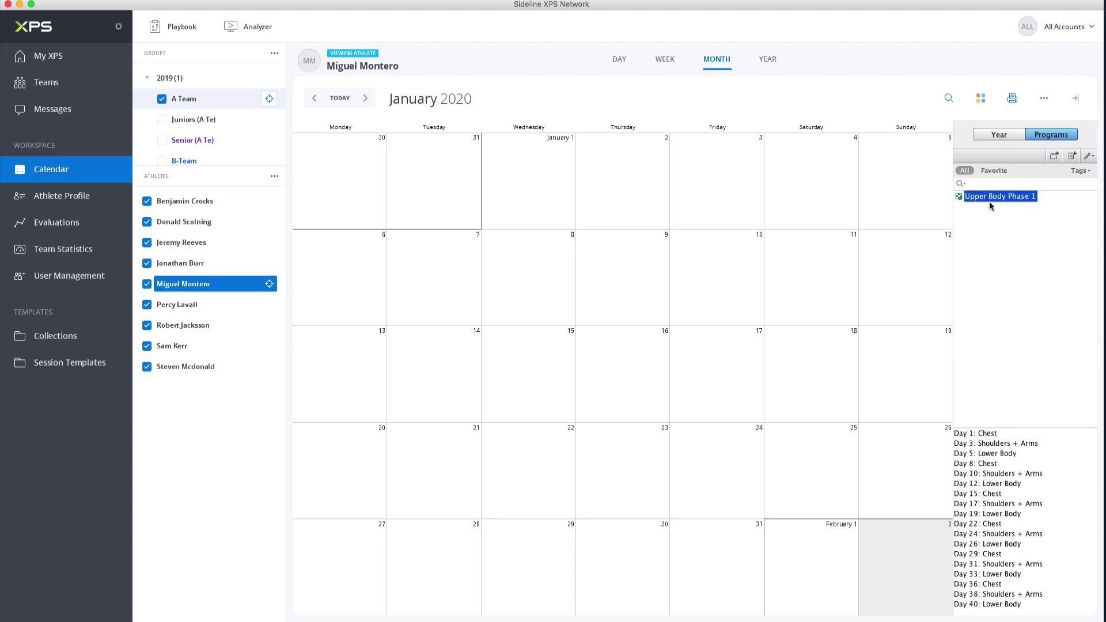
Step: Schedule the program's day 1, 3 and 5 sessions in the week of January 13, 2020, on Monday, Wednesday and Friday at 12:00
{"action": "left_click", "coordinate": [995, 436]}
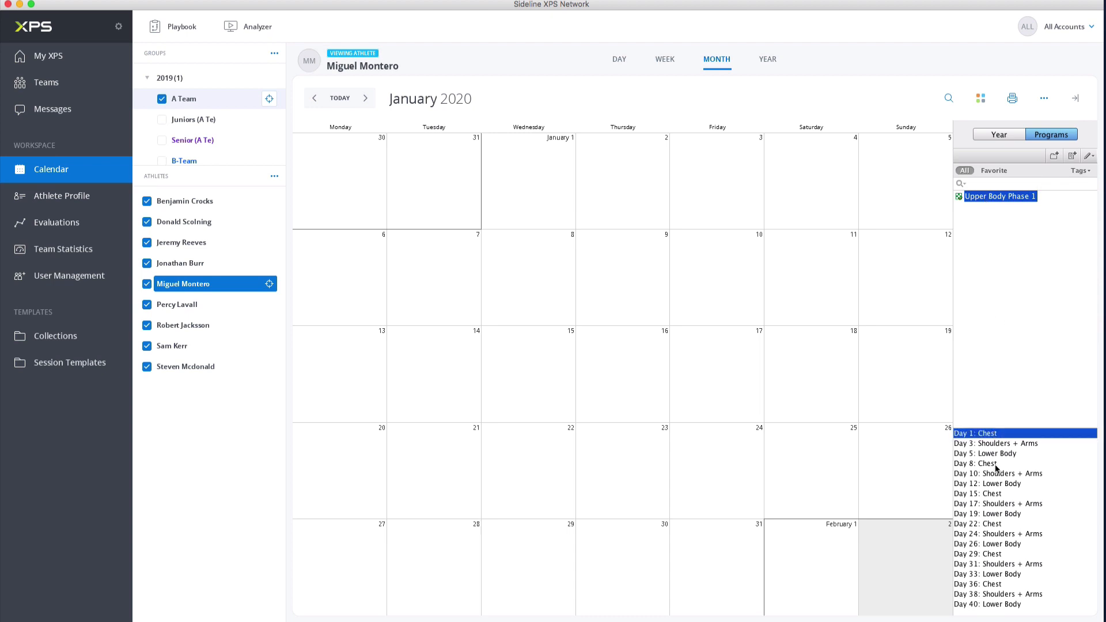
{"action": "left_click", "coordinate": [996, 455], "text": "shift"}
{"action": "mouse_move", "coordinate": [996, 456]}
{"action": "left_mouse_down"}
{"action": "mouse_move", "coordinate": [797, 424]}
{"action": "mouse_move", "coordinate": [447, 326]}
{"action": "mouse_move", "coordinate": [979, 462]}
{"action": "mouse_move", "coordinate": [485, 346]}
{"action": "mouse_move", "coordinate": [925, 416]}
{"action": "mouse_move", "coordinate": [1006, 459]}
{"action": "left_mouse_up"}
{"action": "left_click", "coordinate": [979, 436]}
{"action": "left_click", "coordinate": [1003, 454], "text": "shift"}
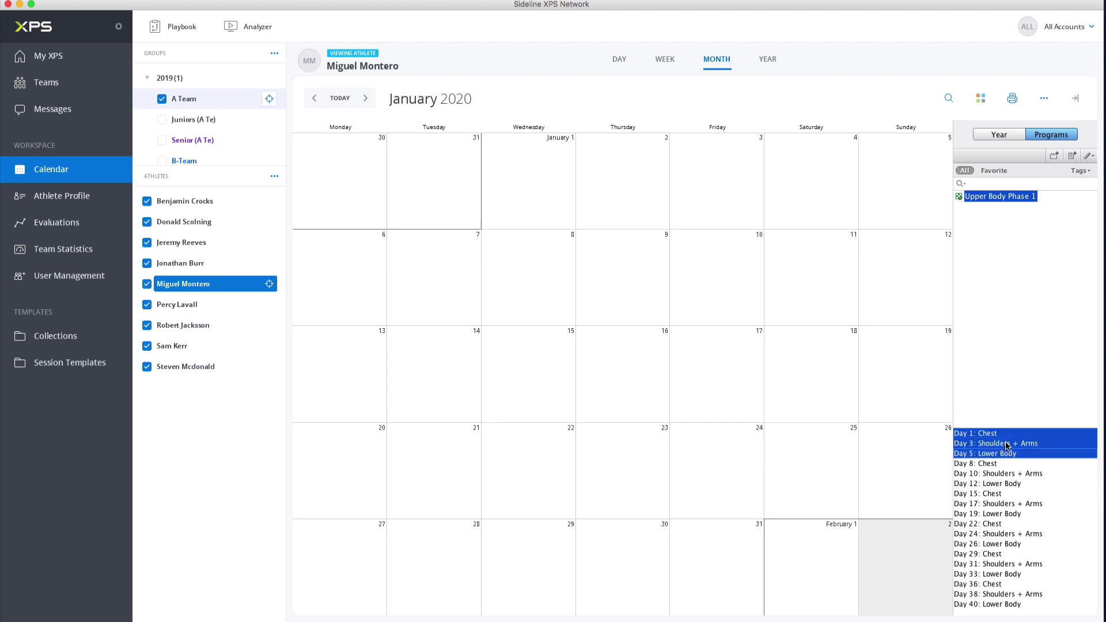
{"action": "left_click_drag", "start_coordinate": [1002, 455], "coordinate": [327, 344]}
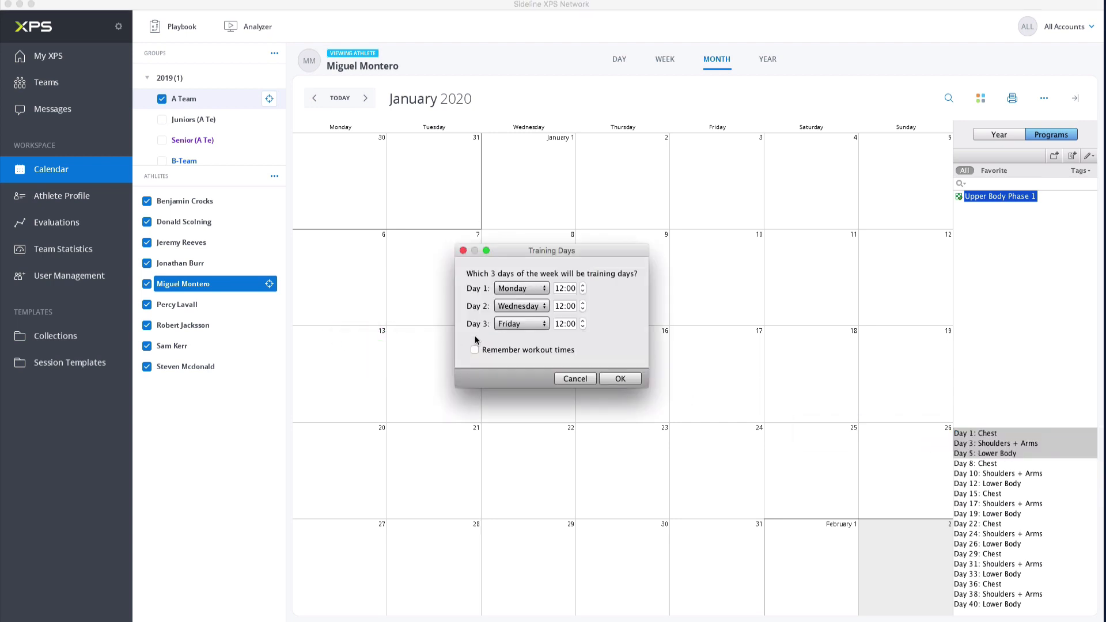
{"action": "left_click", "coordinate": [621, 379]}
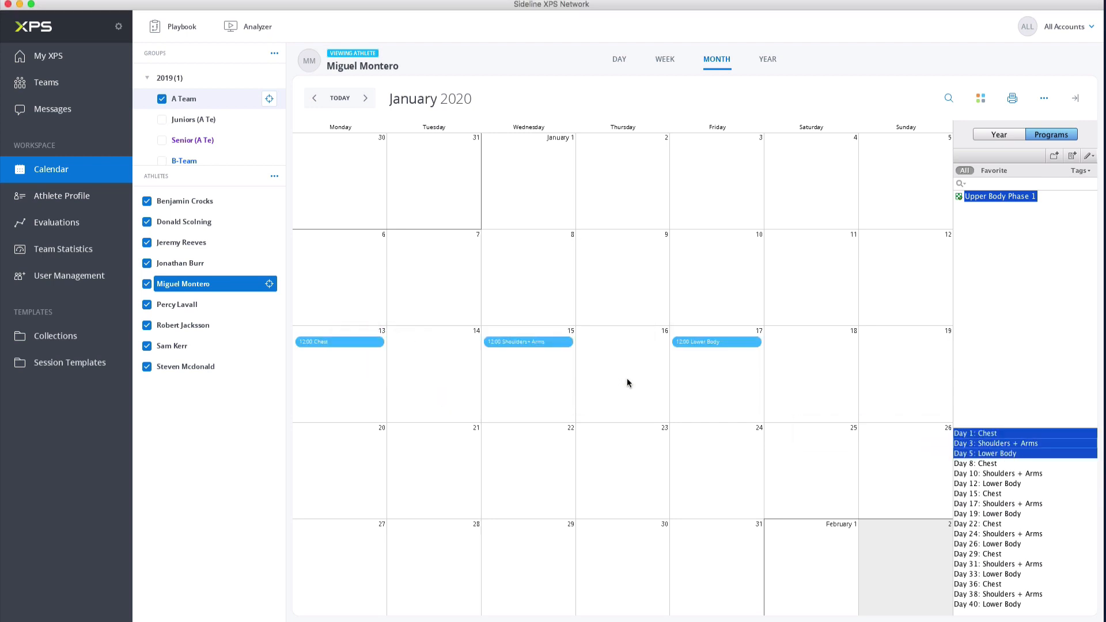